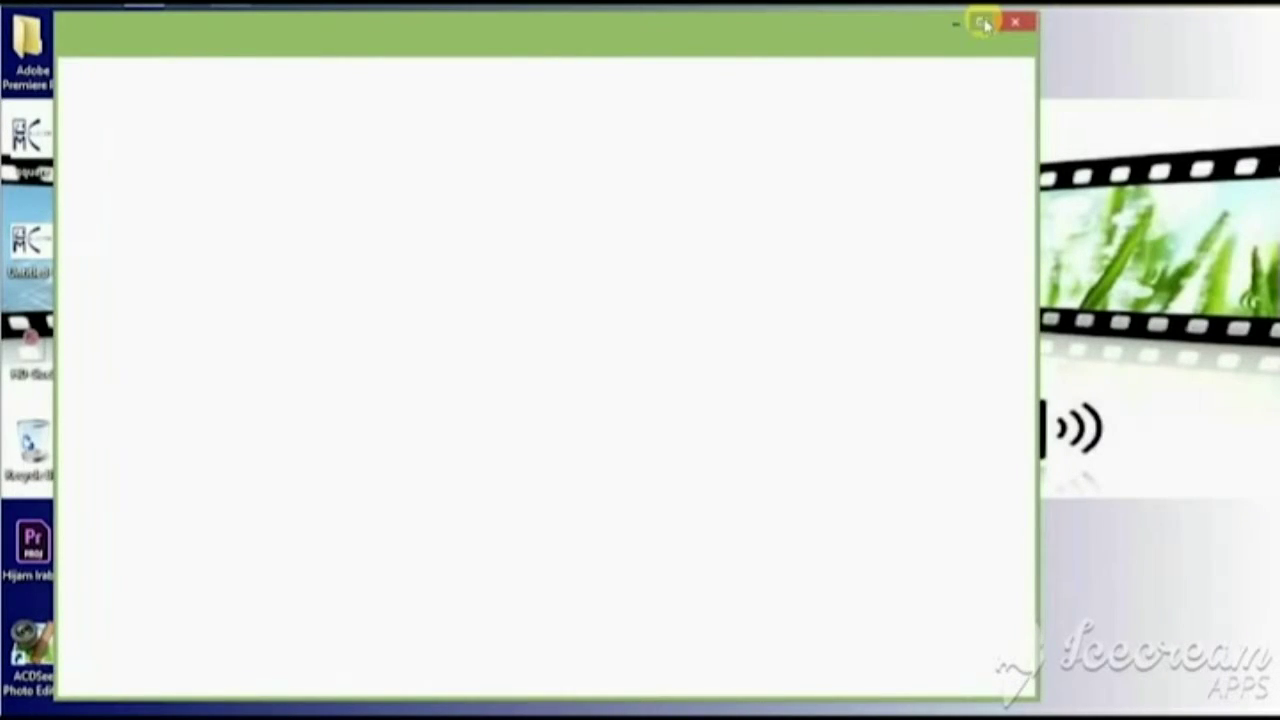
- Load YouTube in the maximized browser and open the video "How to recharge through Paytm with debit card" from the own channel's uploads
left_click(984, 22)
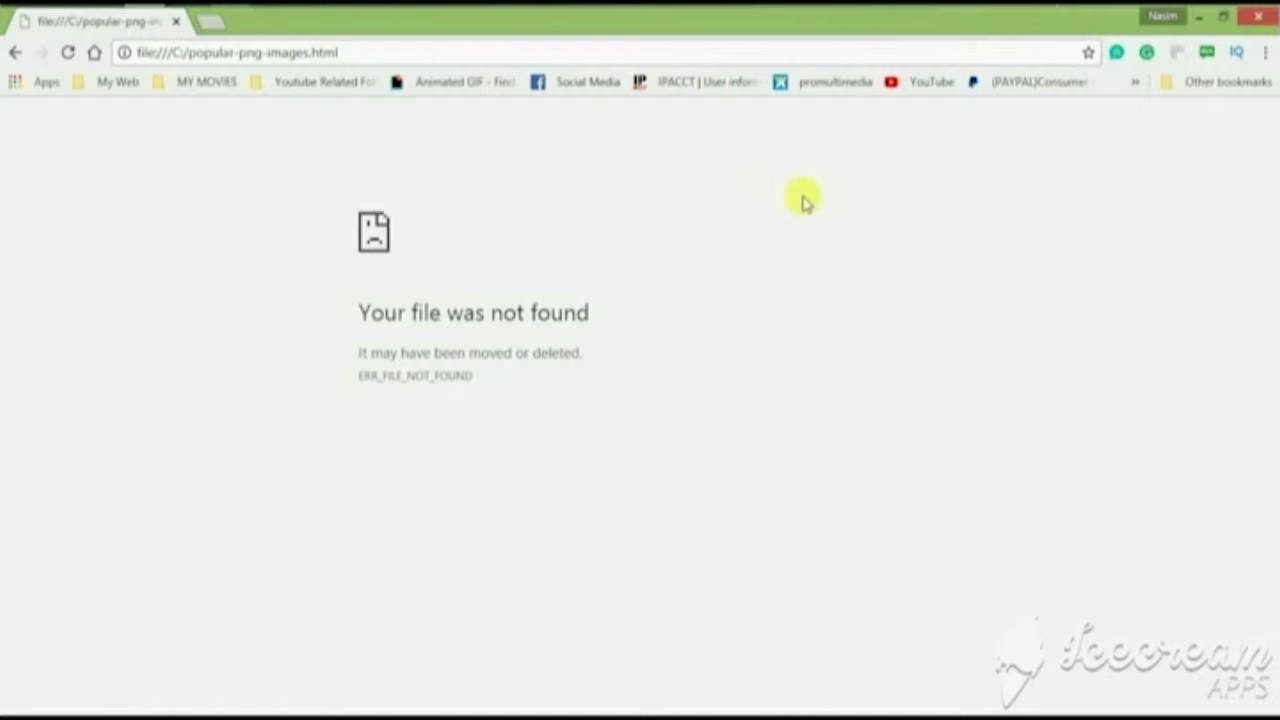
left_click(945, 82)
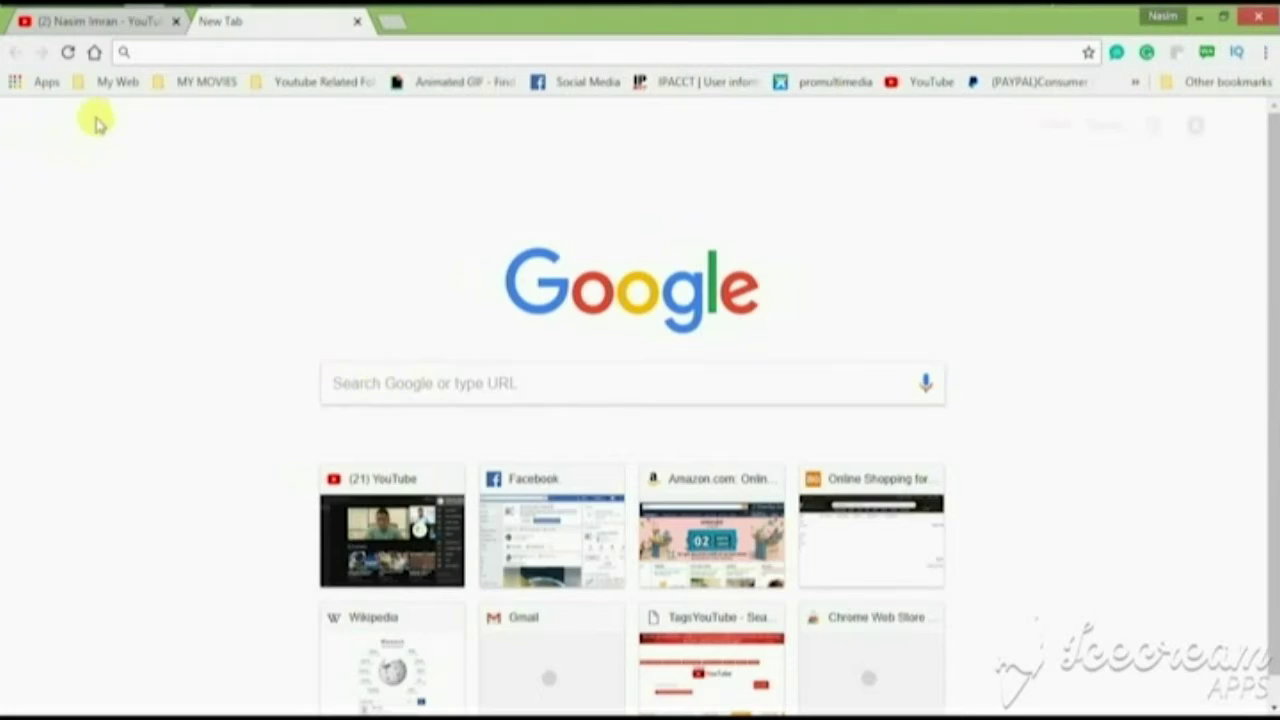
left_click(129, 21)
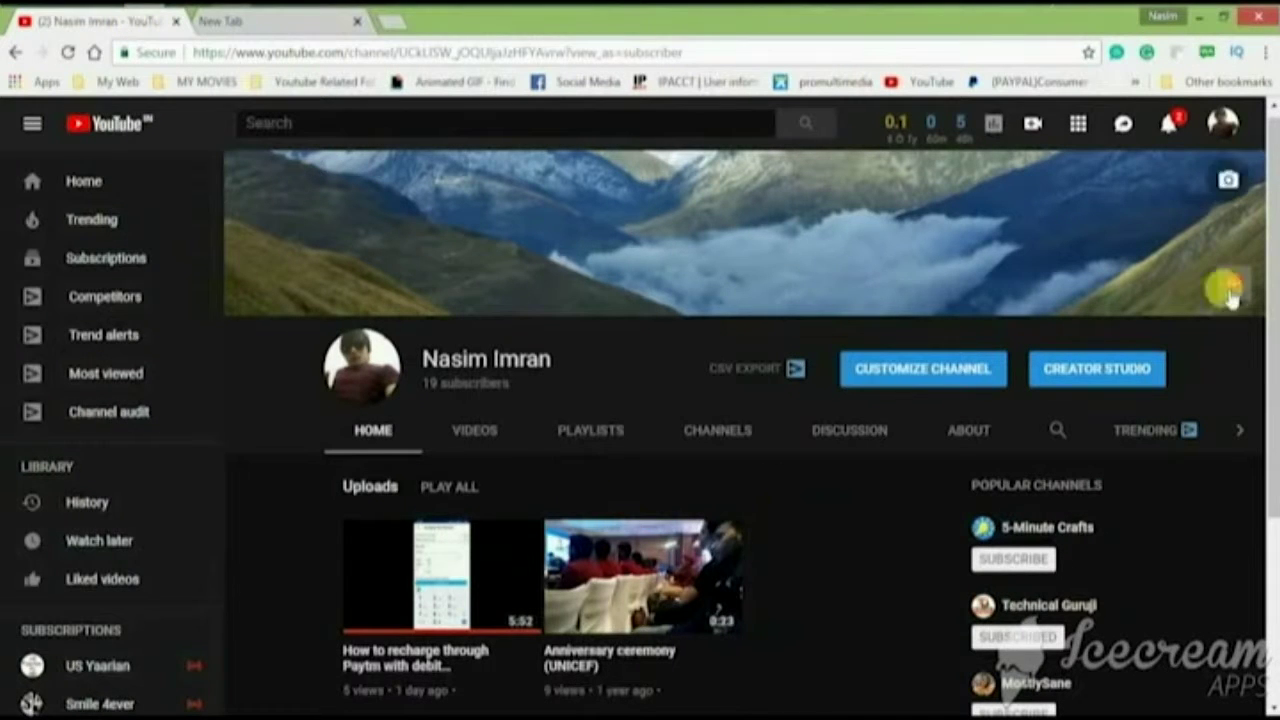
scroll(1240, 290, "down", 1)
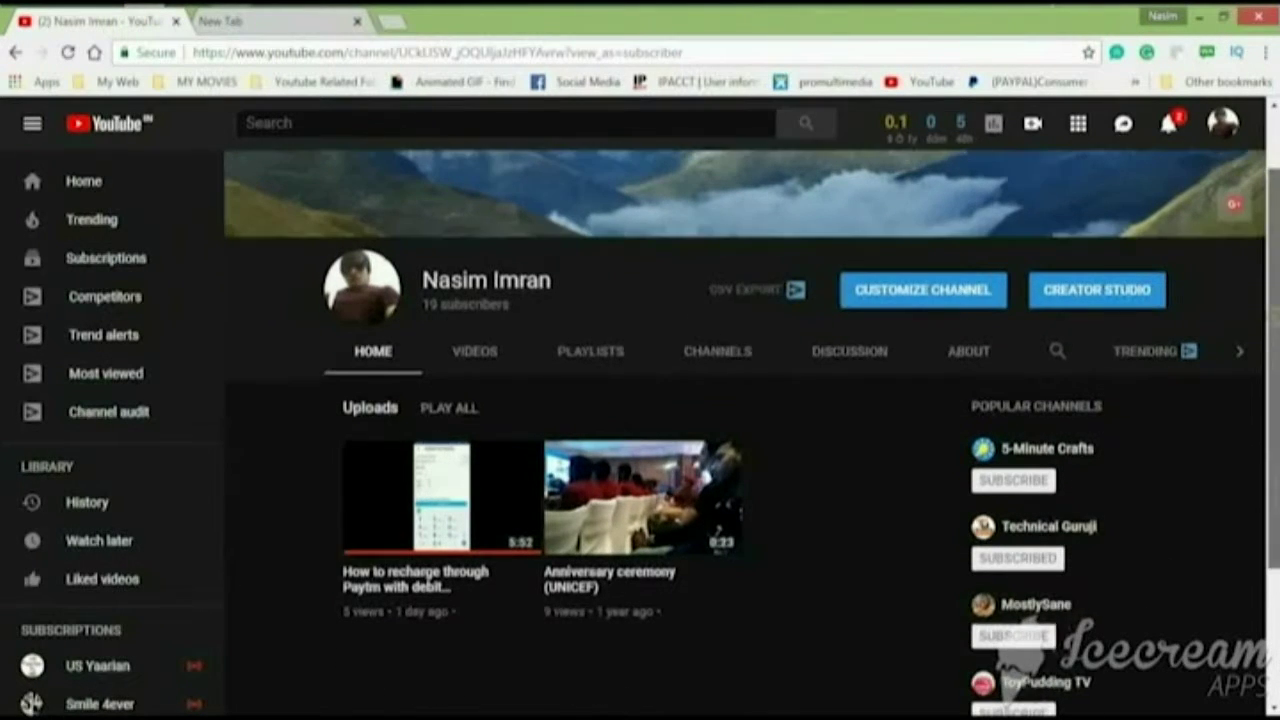
left_click(395, 500)
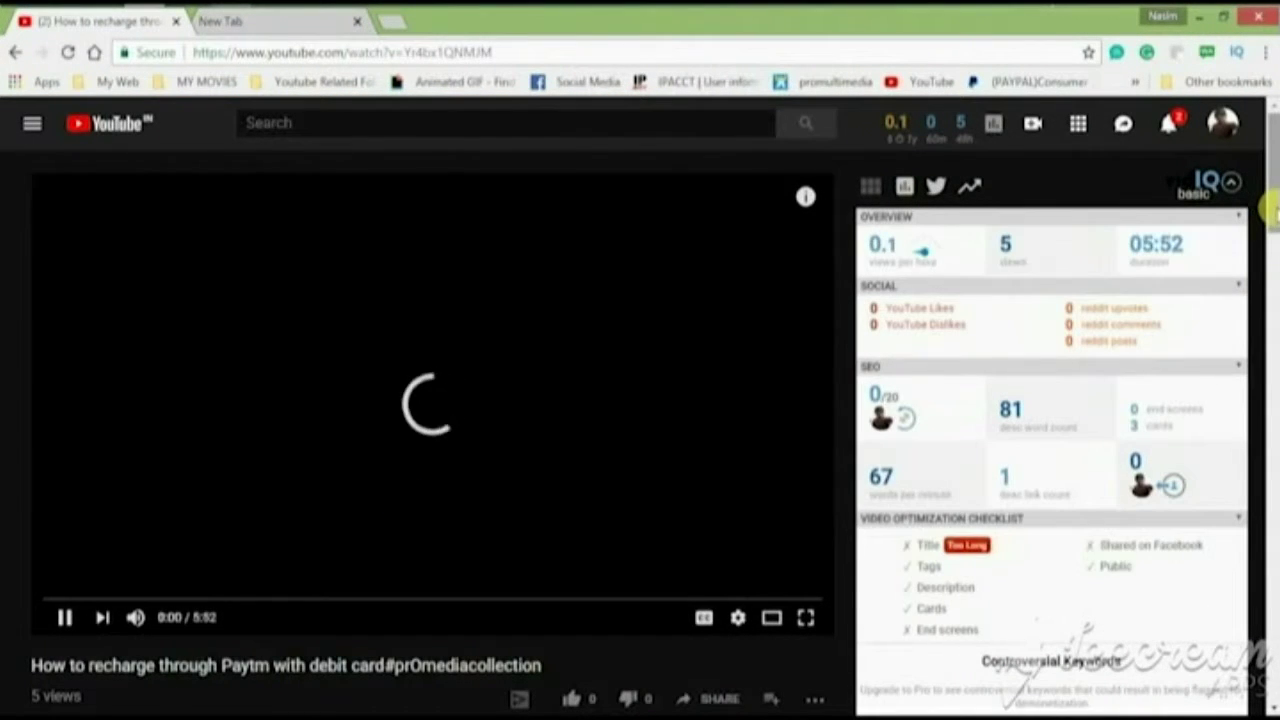
- Open the video's edit page at its basic info and dismiss the Avast trial pop-up
scroll(1268, 266, "down", 3)
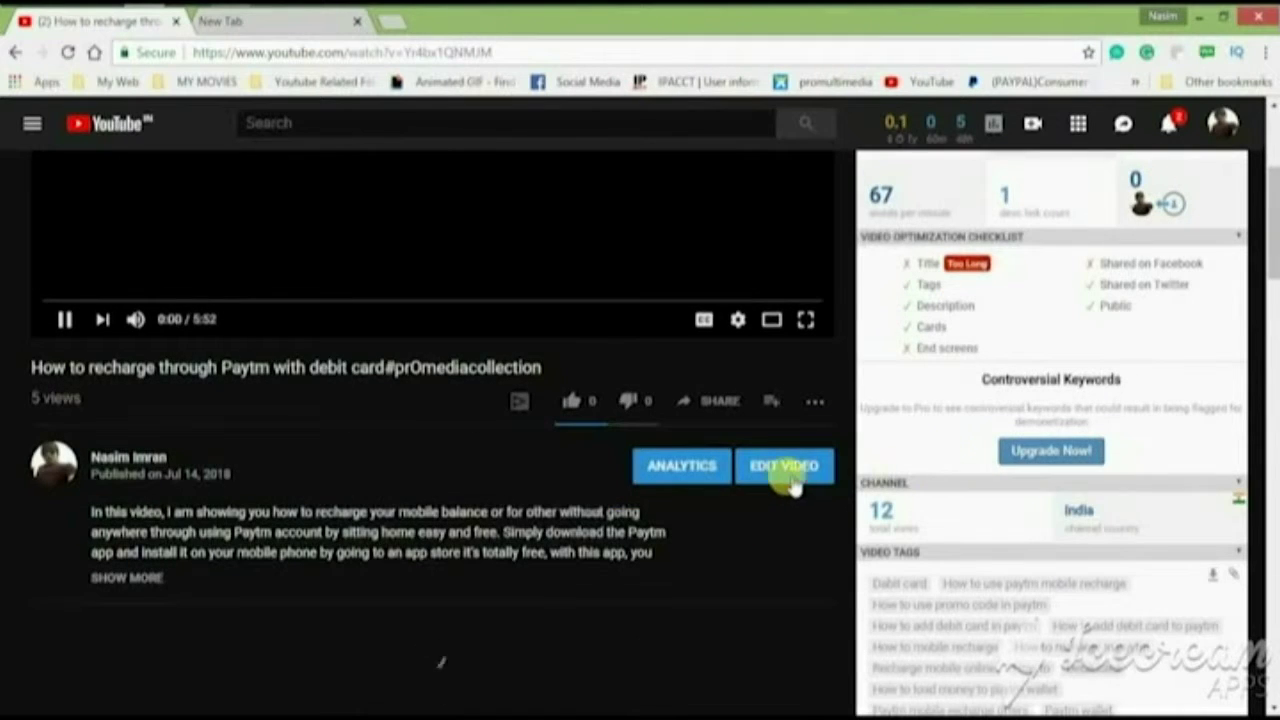
left_click(788, 463)
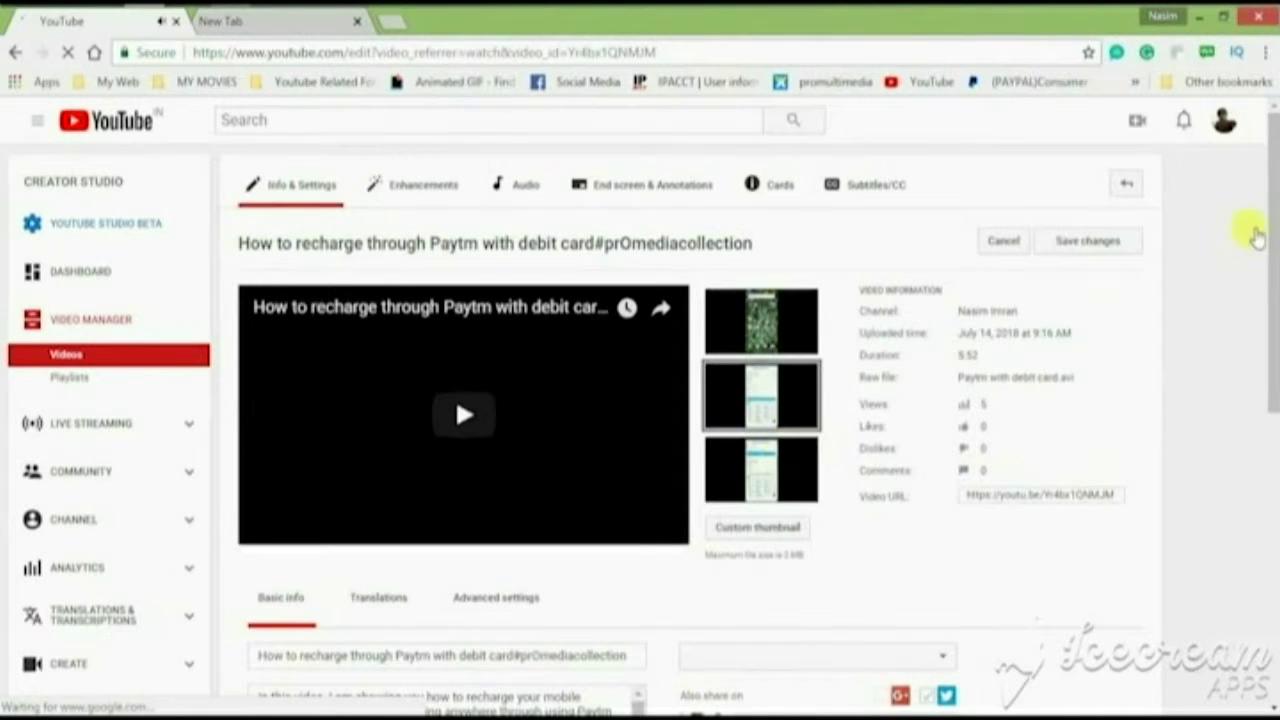
scroll(1249, 234, "down", 1)
scroll(455, 325, "down", 4)
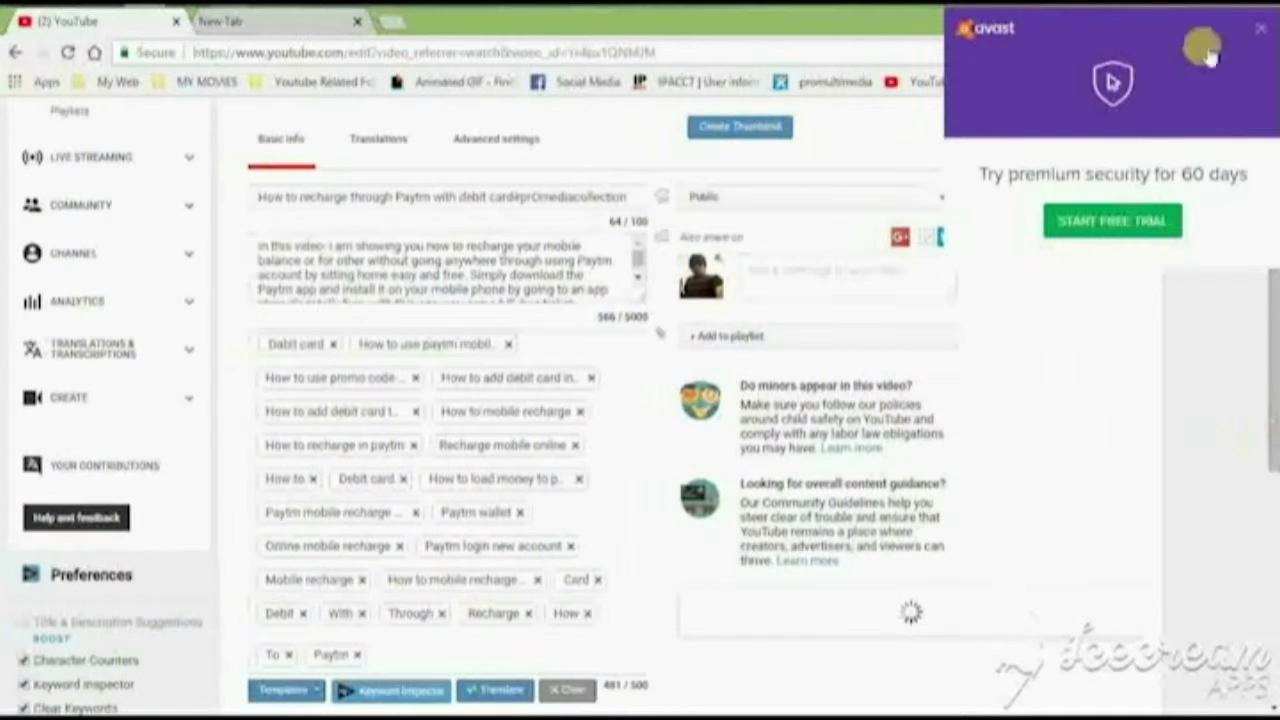
left_click(1260, 28)
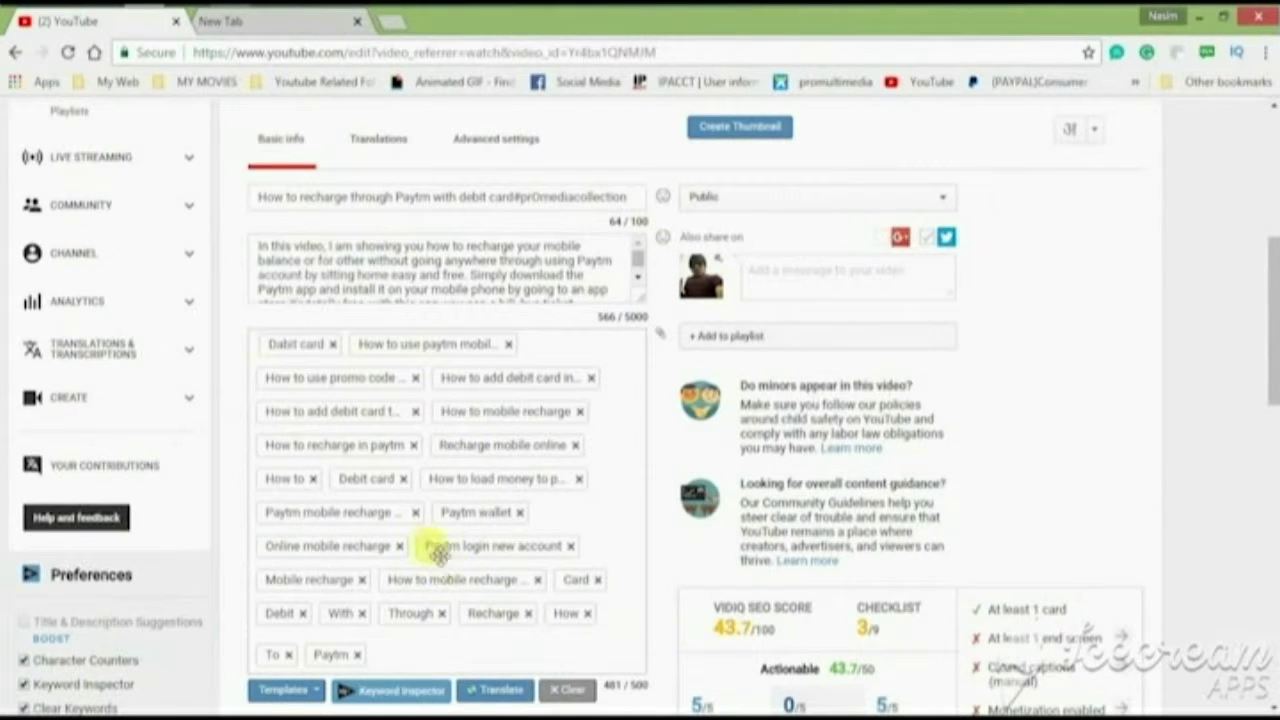
- Clear all existing tags from the video and confirm their removal
scroll(1268, 392, "down", 1)
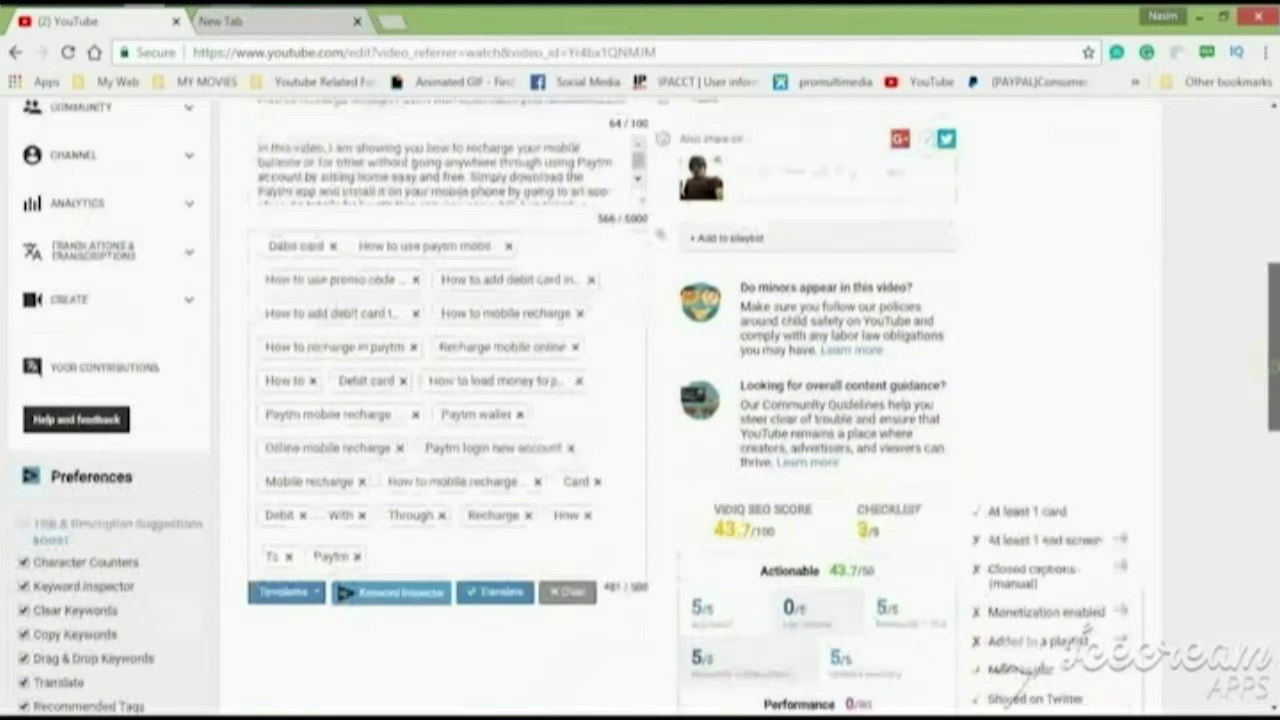
left_click(565, 590)
left_click(737, 436)
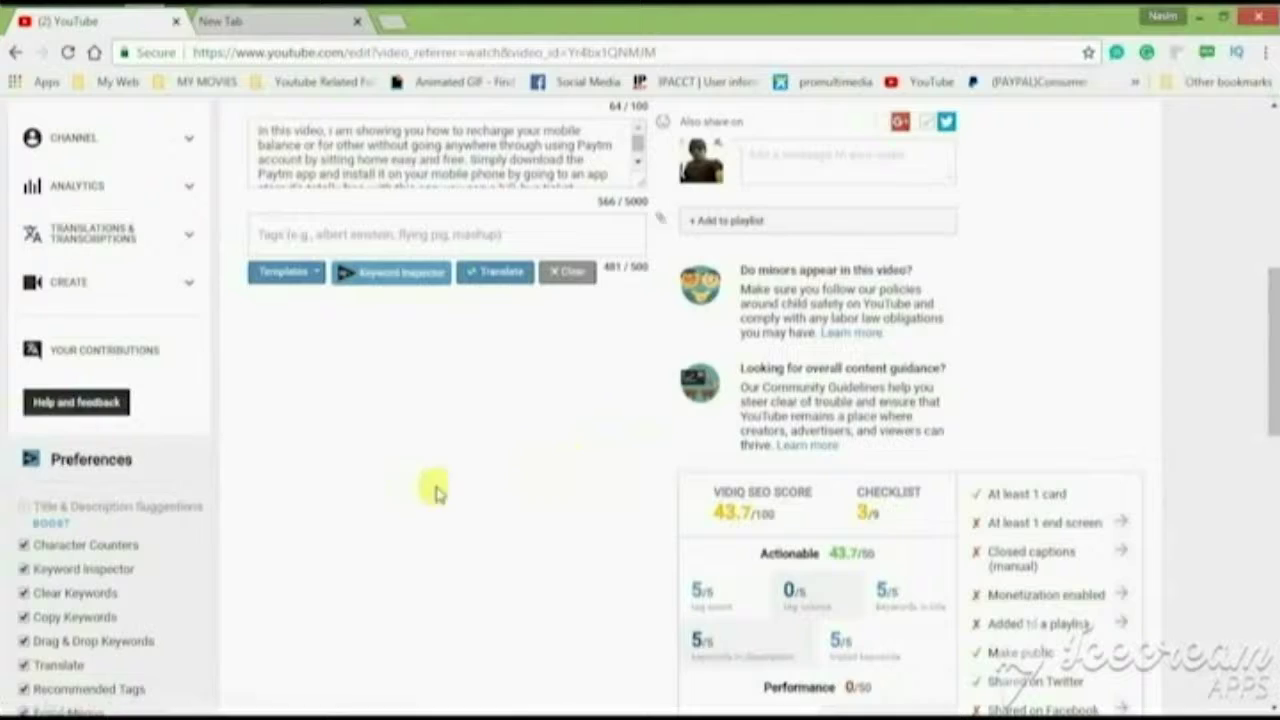
- Copy the phrase "How to recharge through Paytm with debit card" from the video's title, leaving out the hashtag
left_click_drag(1272, 330, 1258, 212)
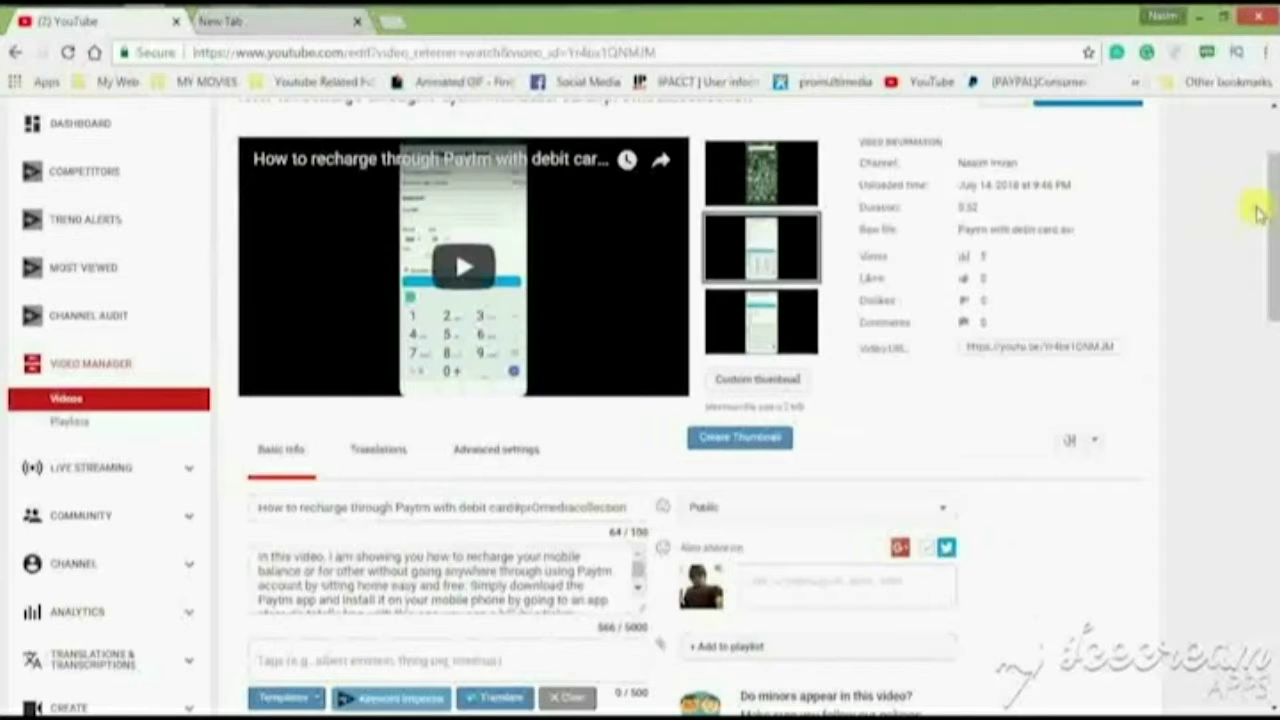
scroll(1273, 232, "up", 2)
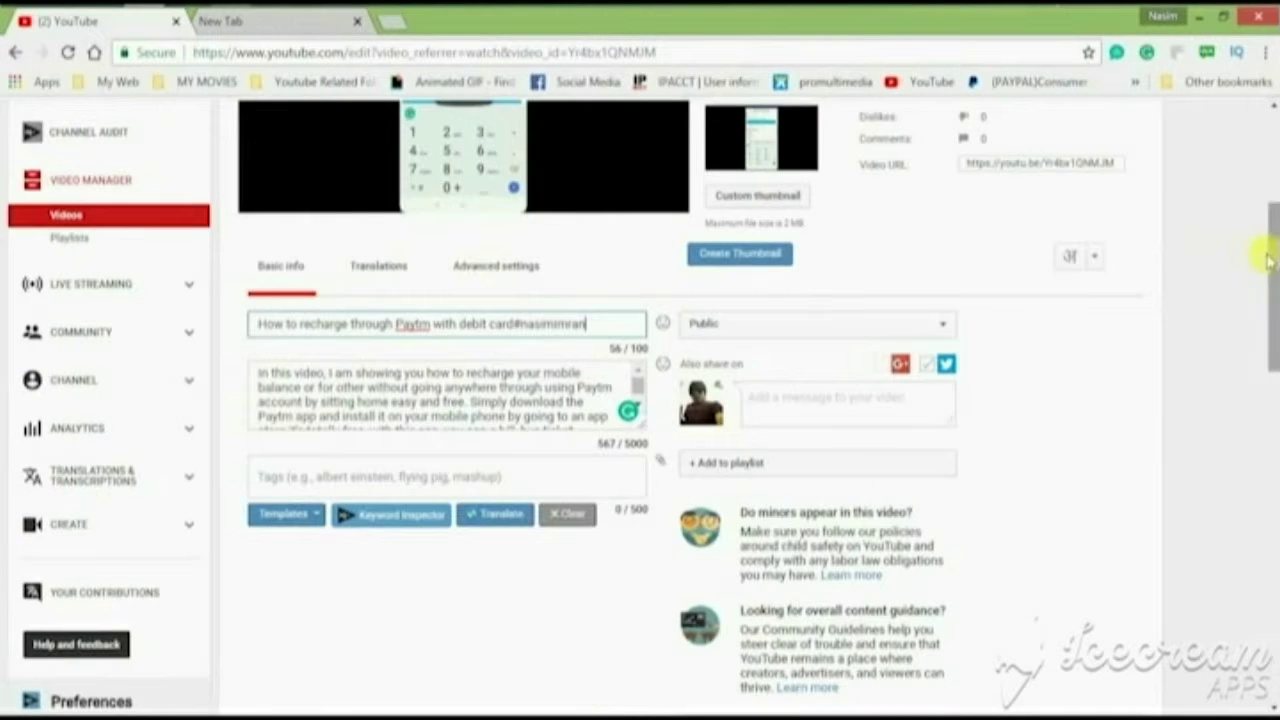
scroll(1270, 252, "up", 3)
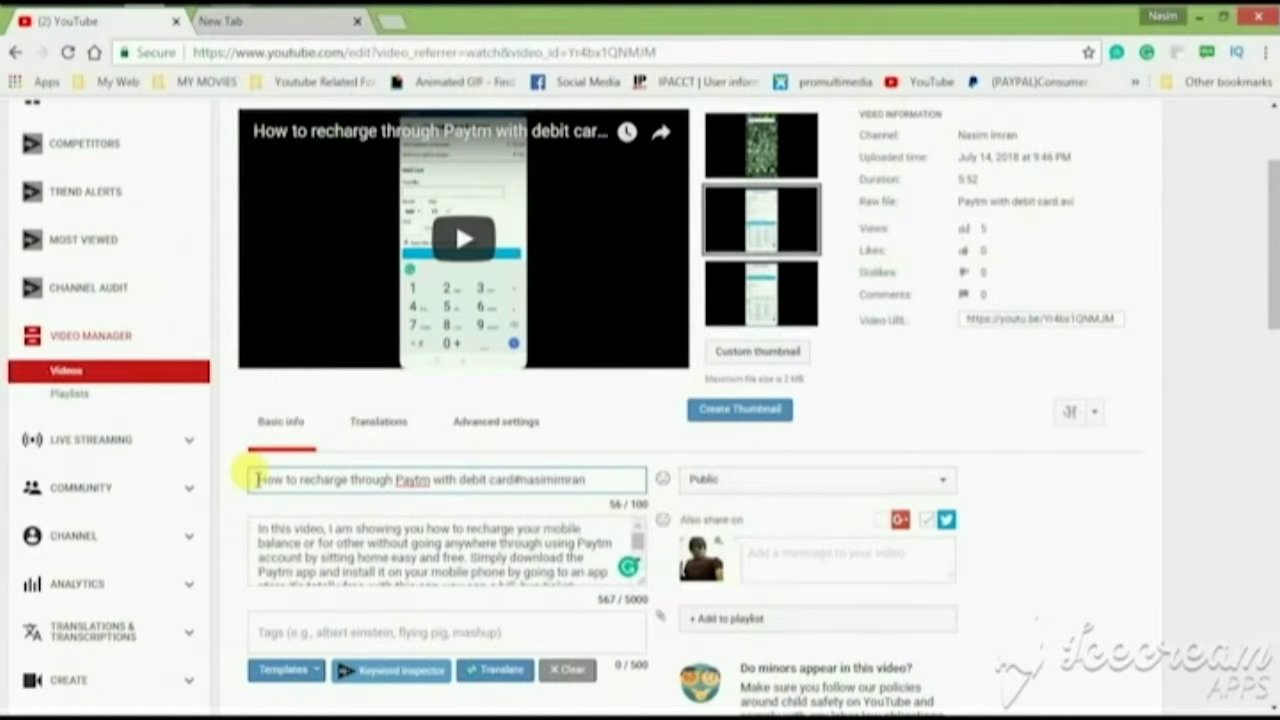
left_click_drag(257, 479, 500, 505)
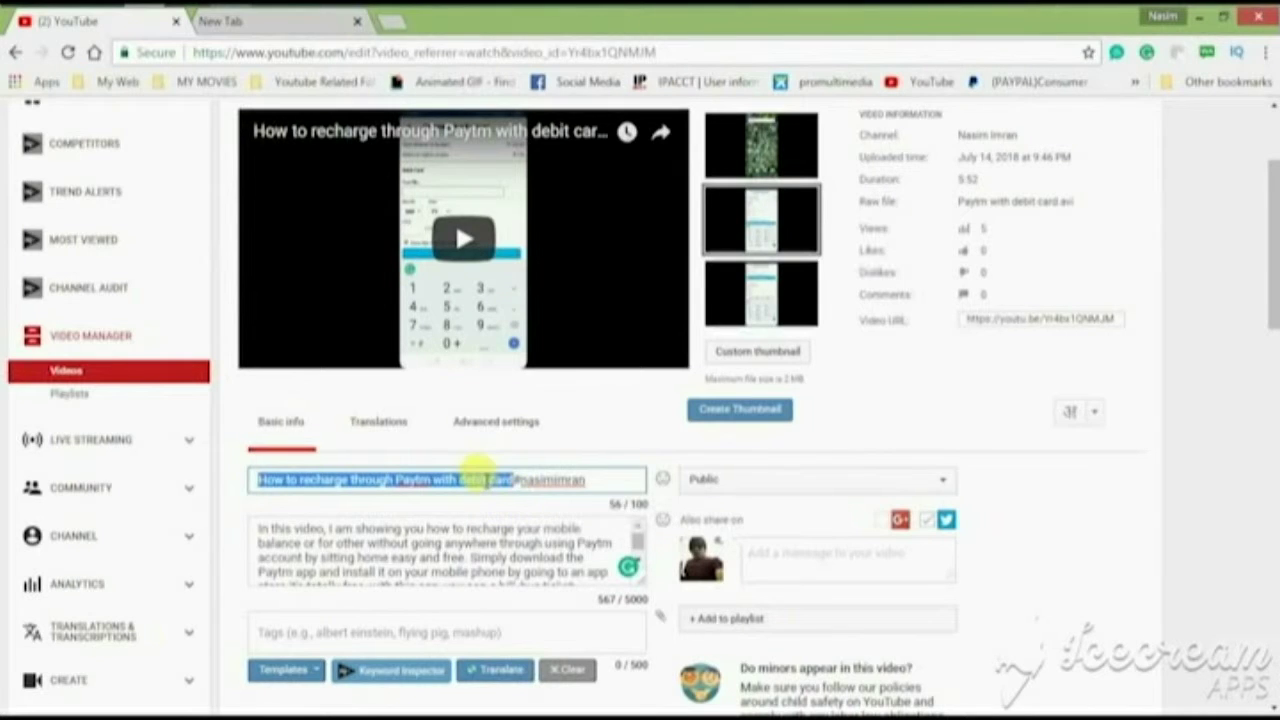
right_click(486, 483)
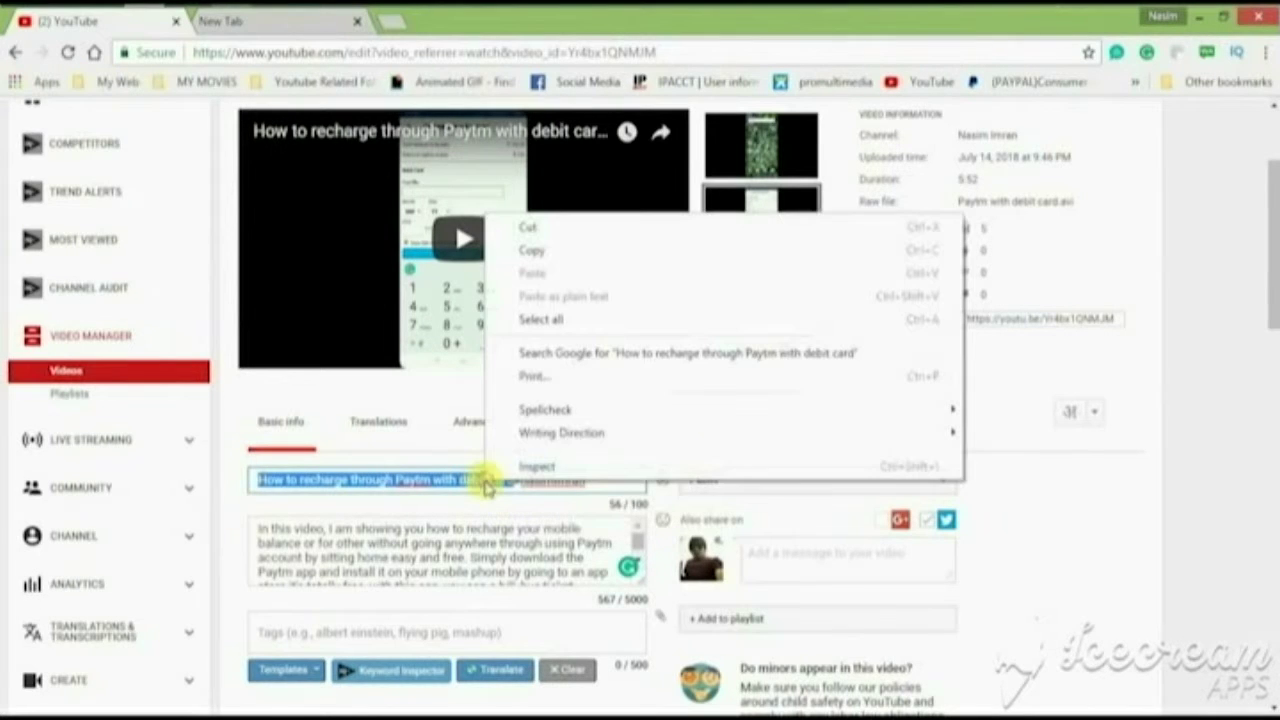
left_click(583, 252)
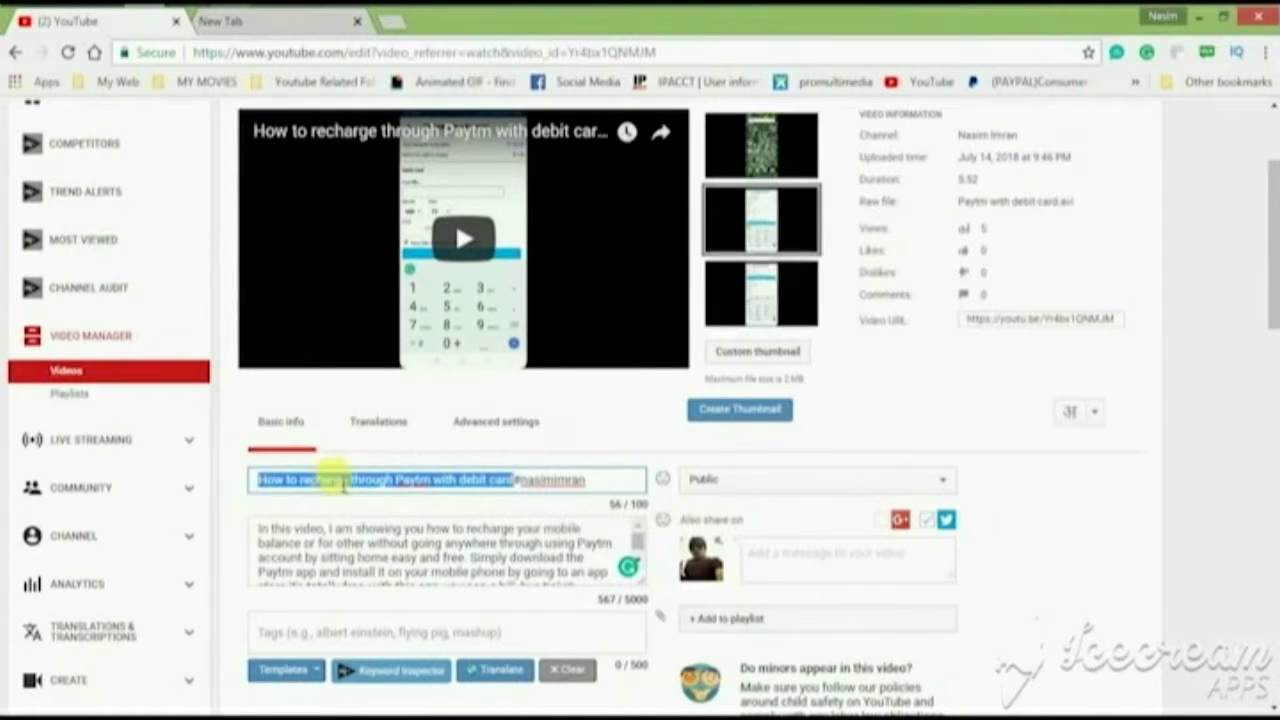
left_click(368, 481)
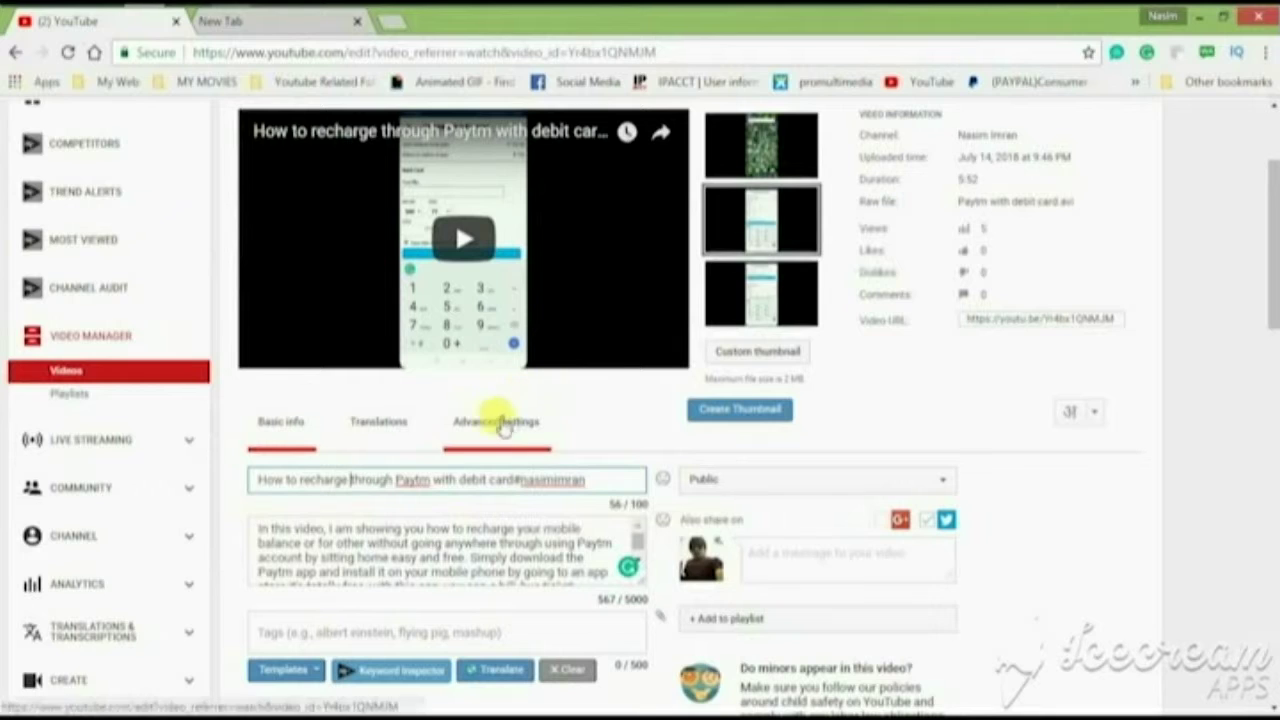
- Open the website tagsyoutube.com in the empty browser tab
left_click(278, 20)
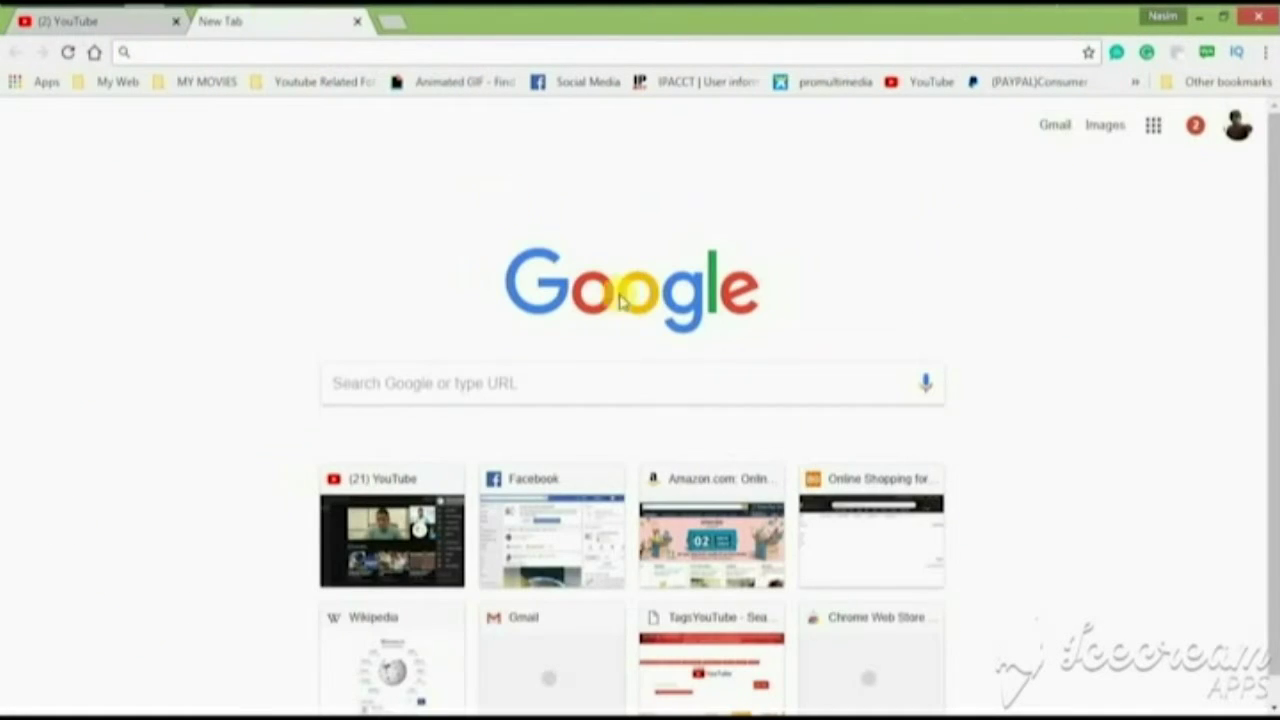
left_click(443, 385)
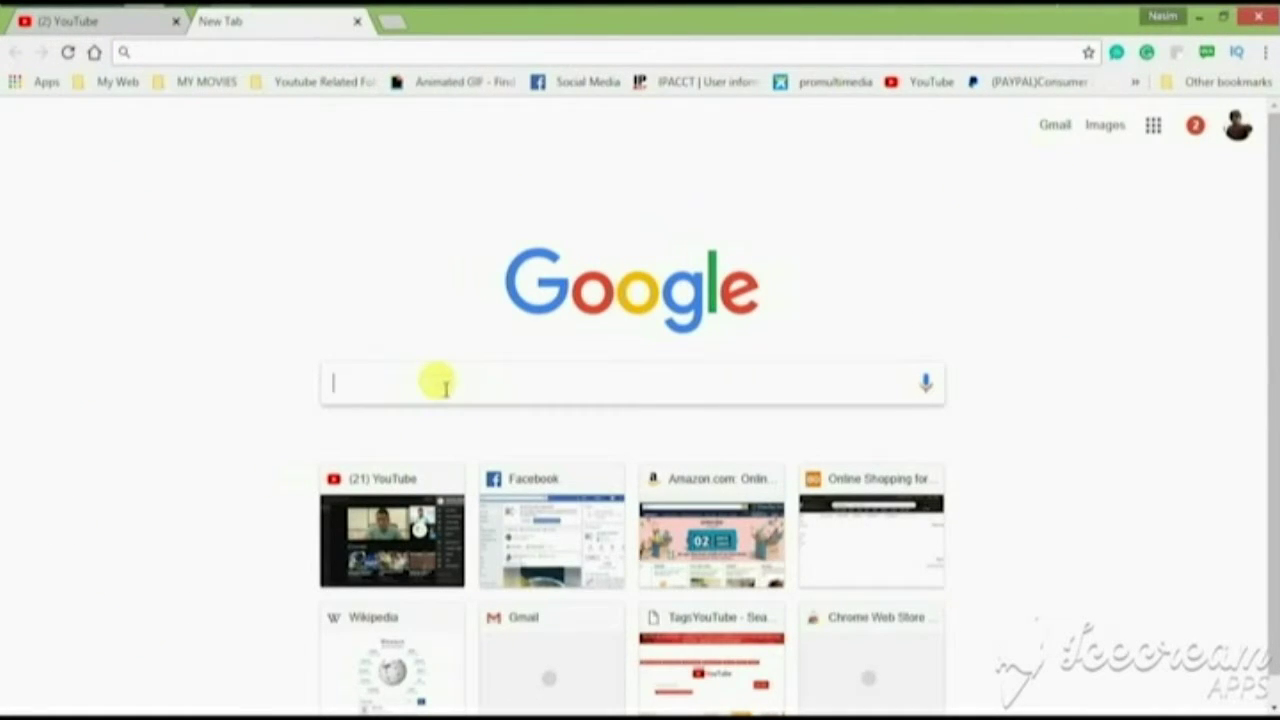
type("t")
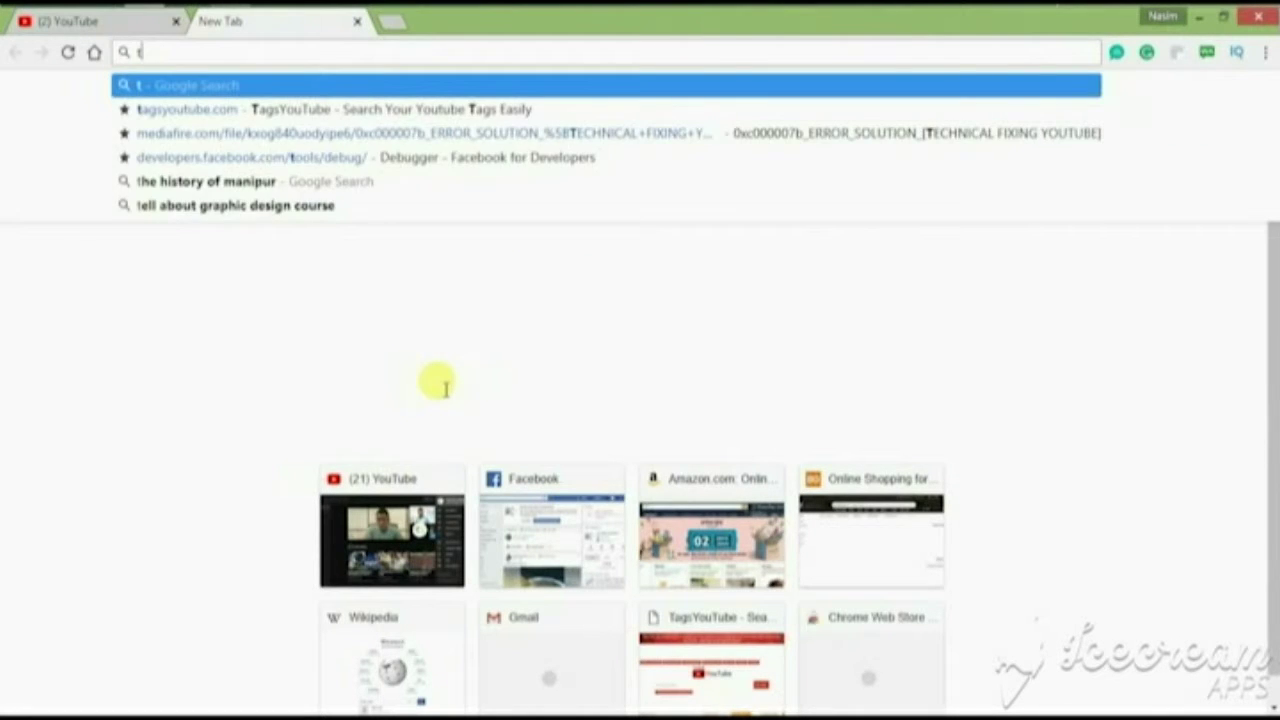
type("ags")
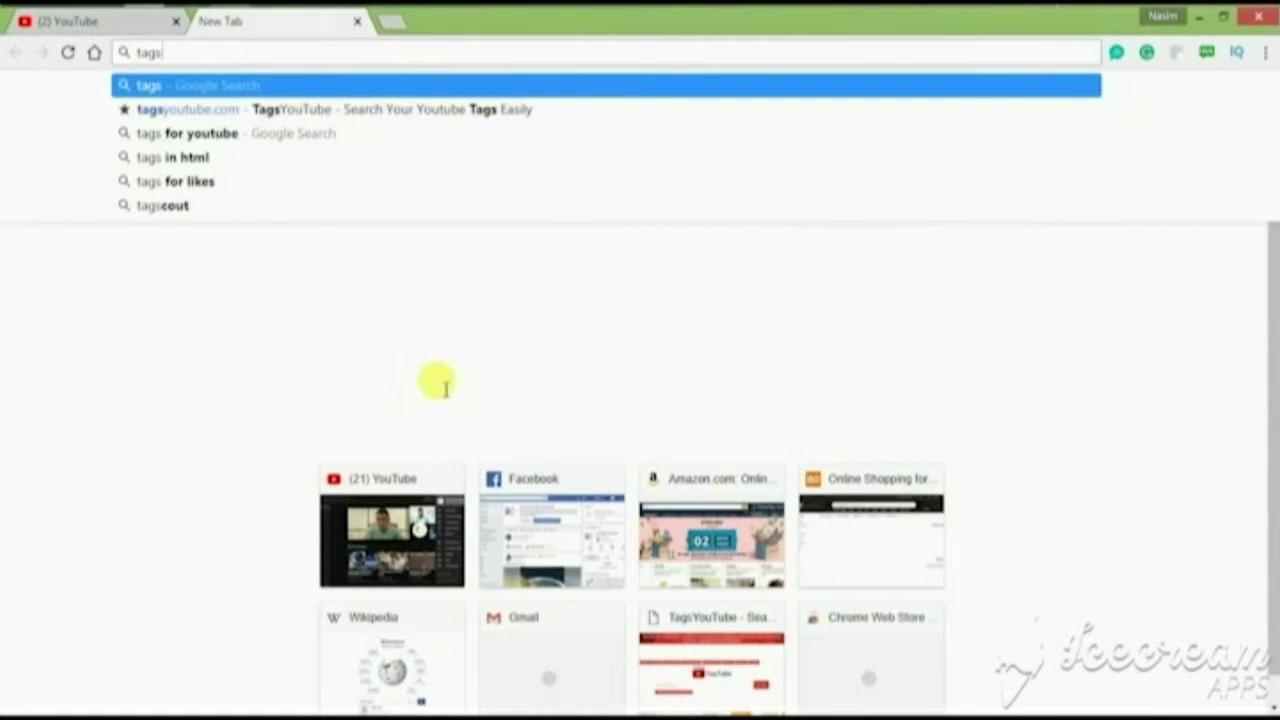
type("youtube.com")
key("Return")
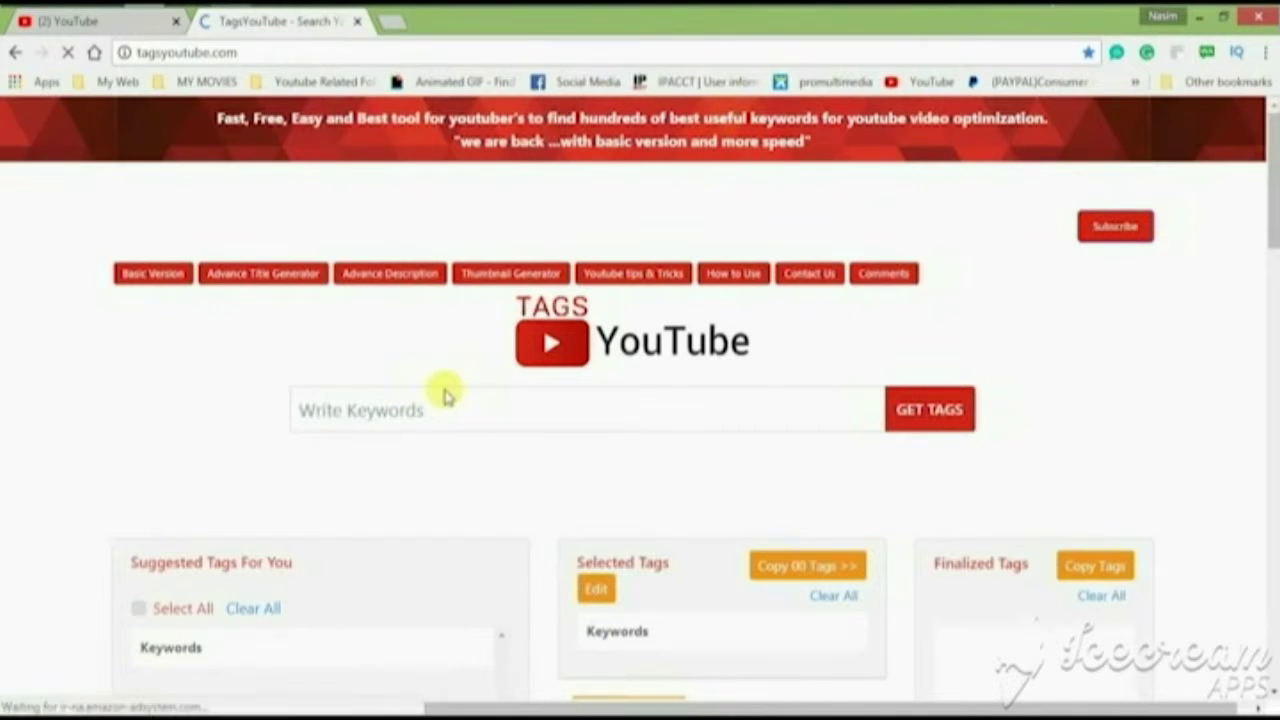
- Paste the copied title phrase as the keywords on TagsYouTube and get tags for it
left_click(309, 403)
key("ctrl+v")
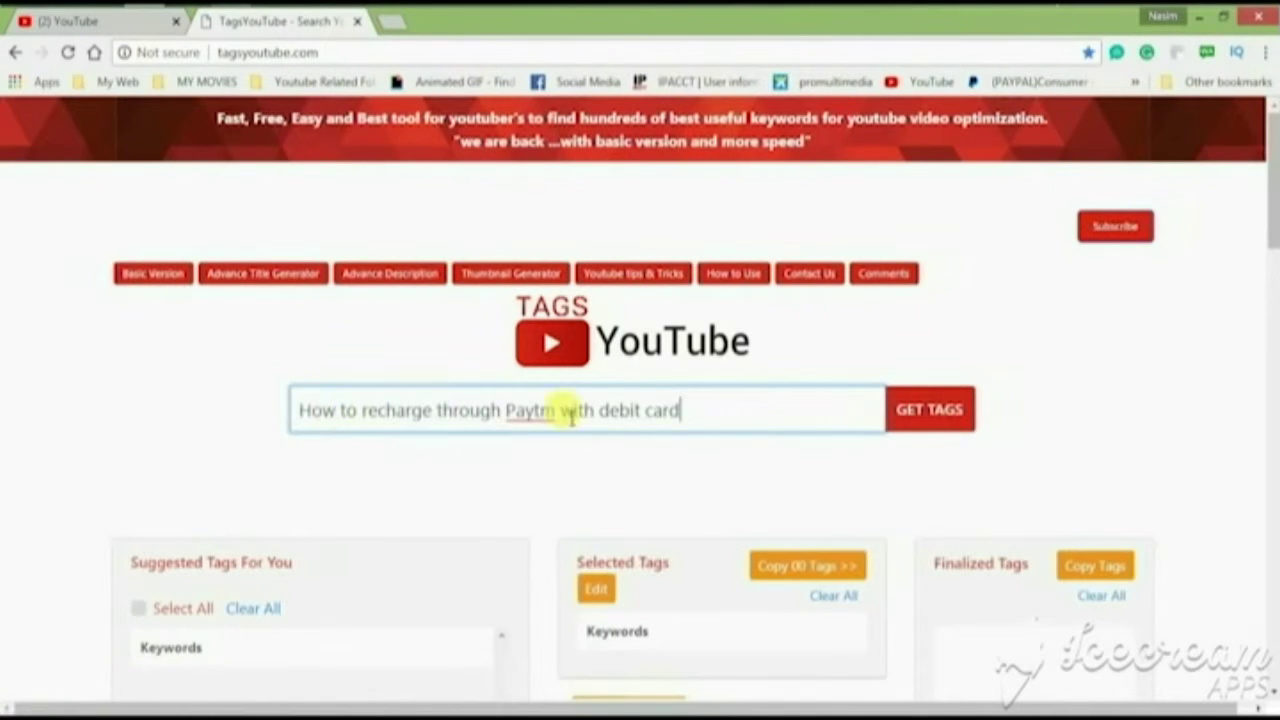
left_click(925, 420)
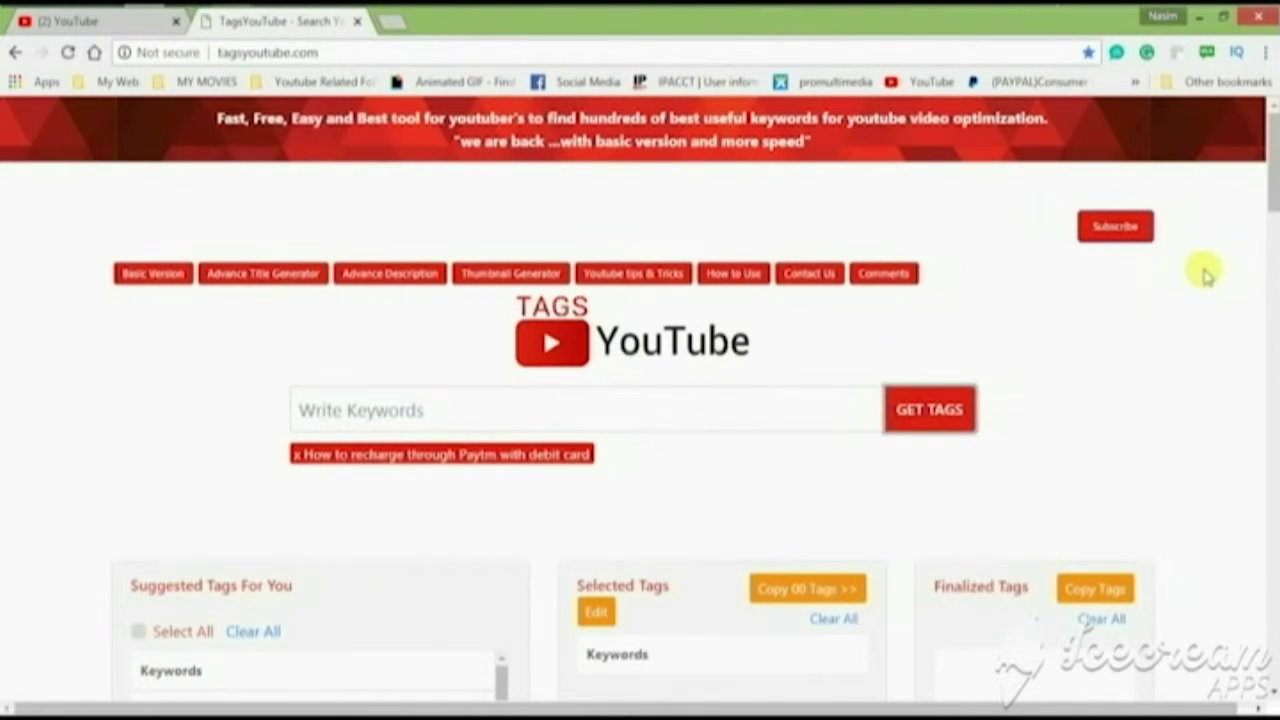
- Select suitable suggested tags one after another, including "Debit card", "How to", "Recharge mobile online" and "How to recharge in paytm"
left_click_drag(1271, 186, 1272, 268)
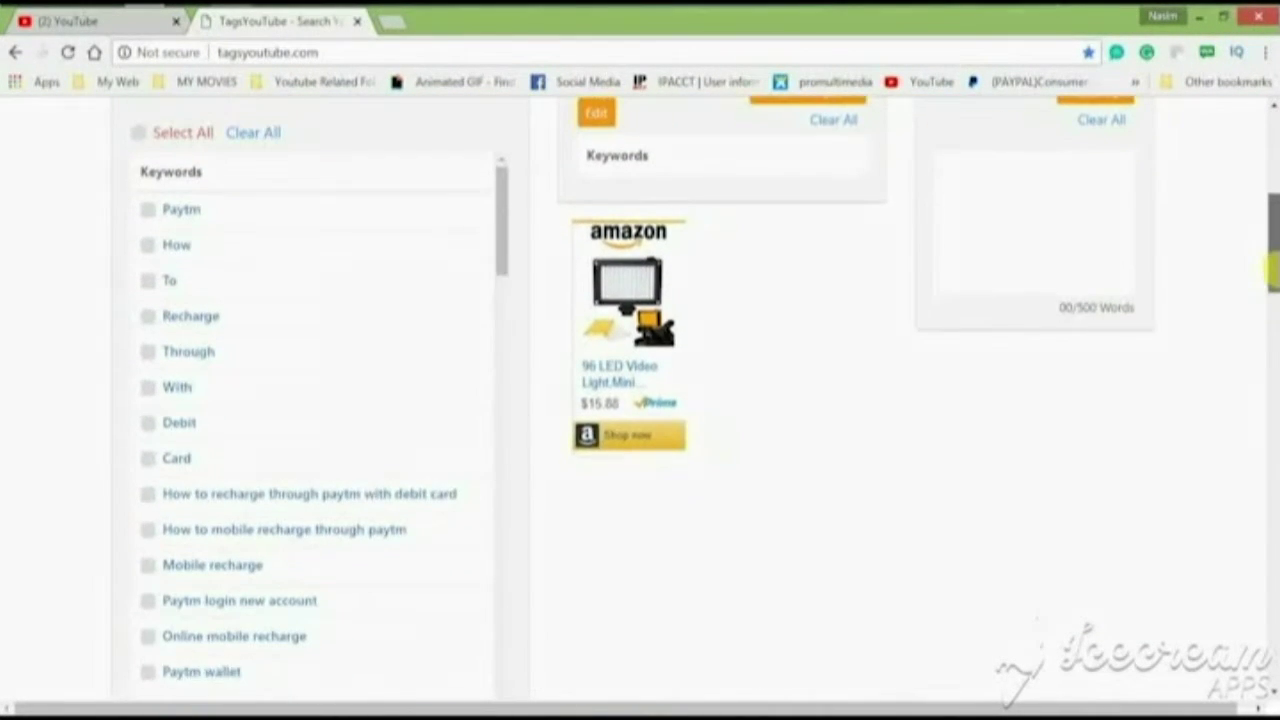
left_click(145, 211)
left_click(145, 211)
left_click(145, 211)
left_click(145, 211)
left_click(145, 212)
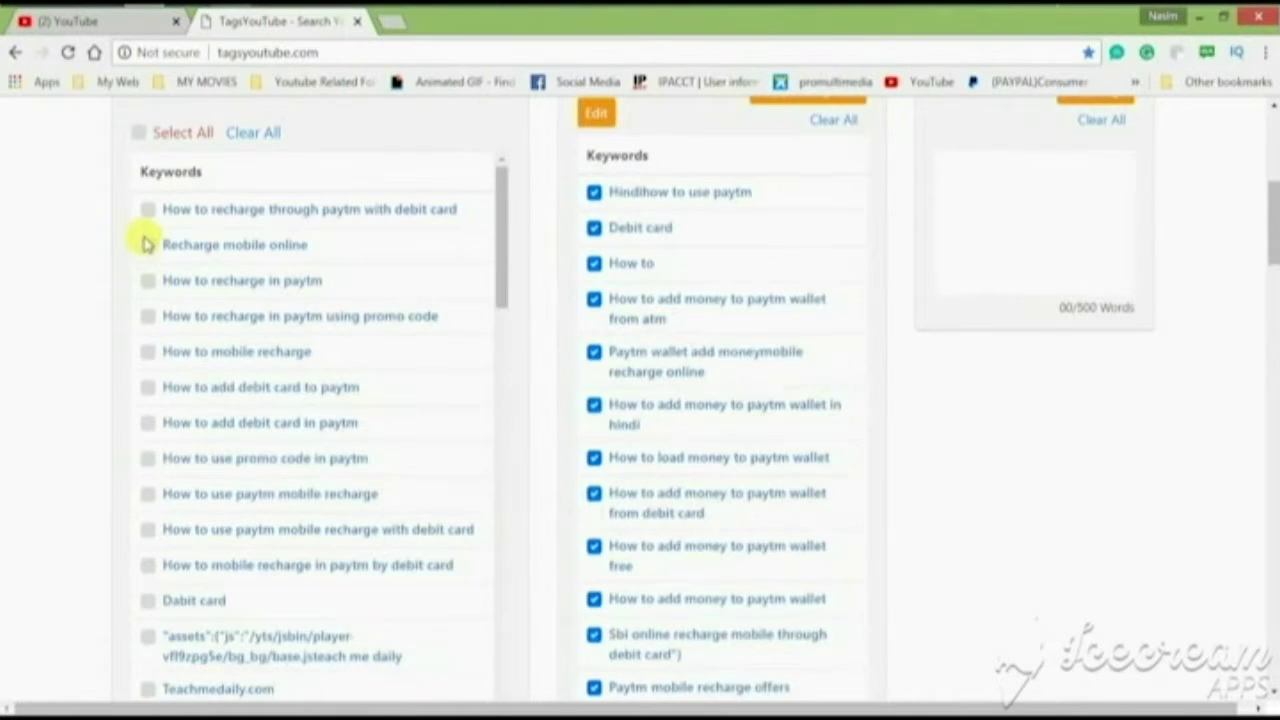
left_click(147, 243)
left_click(146, 245)
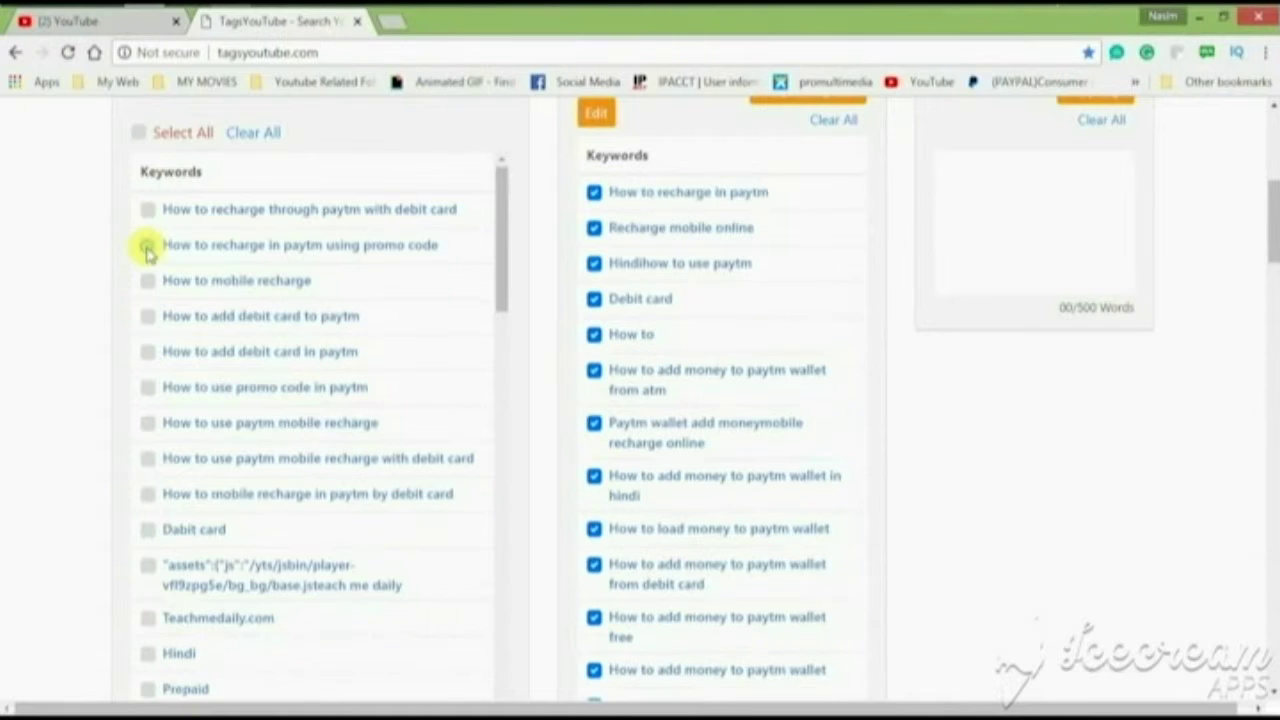
- Transfer the selected tags to the finalized tags and copy the finalized list
left_click_drag(1275, 220, 1275, 201)
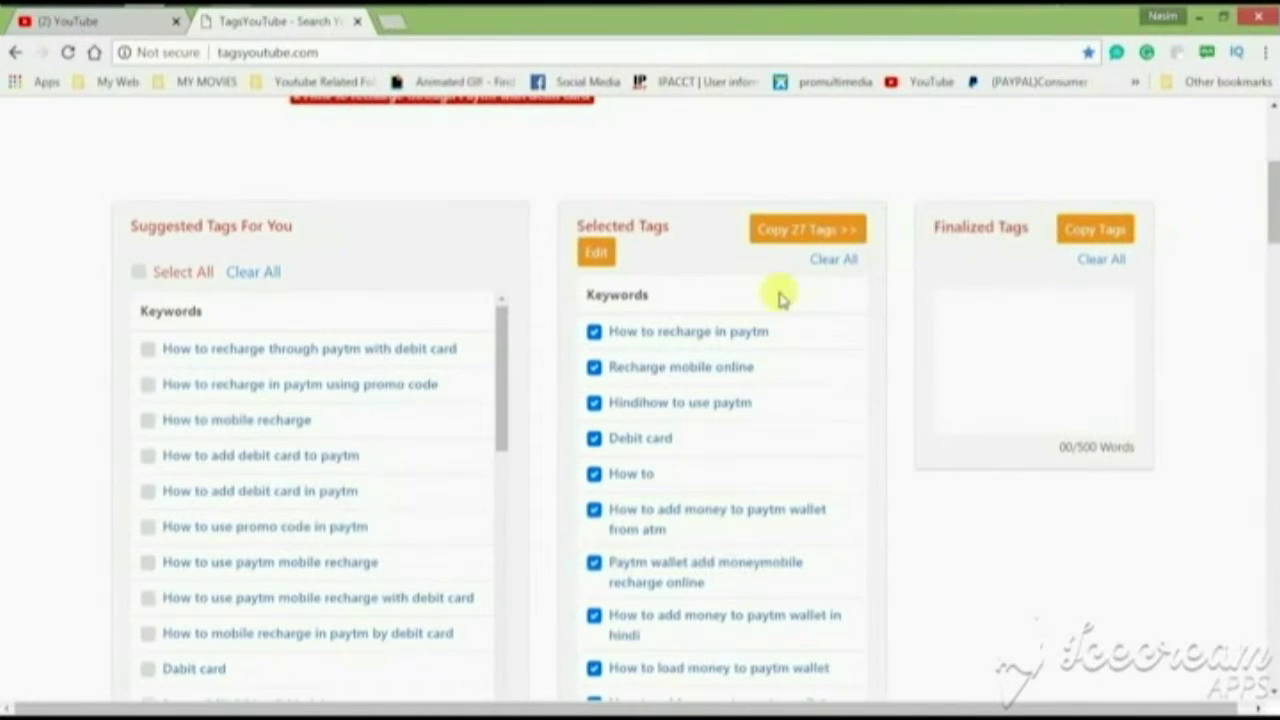
left_click(808, 231)
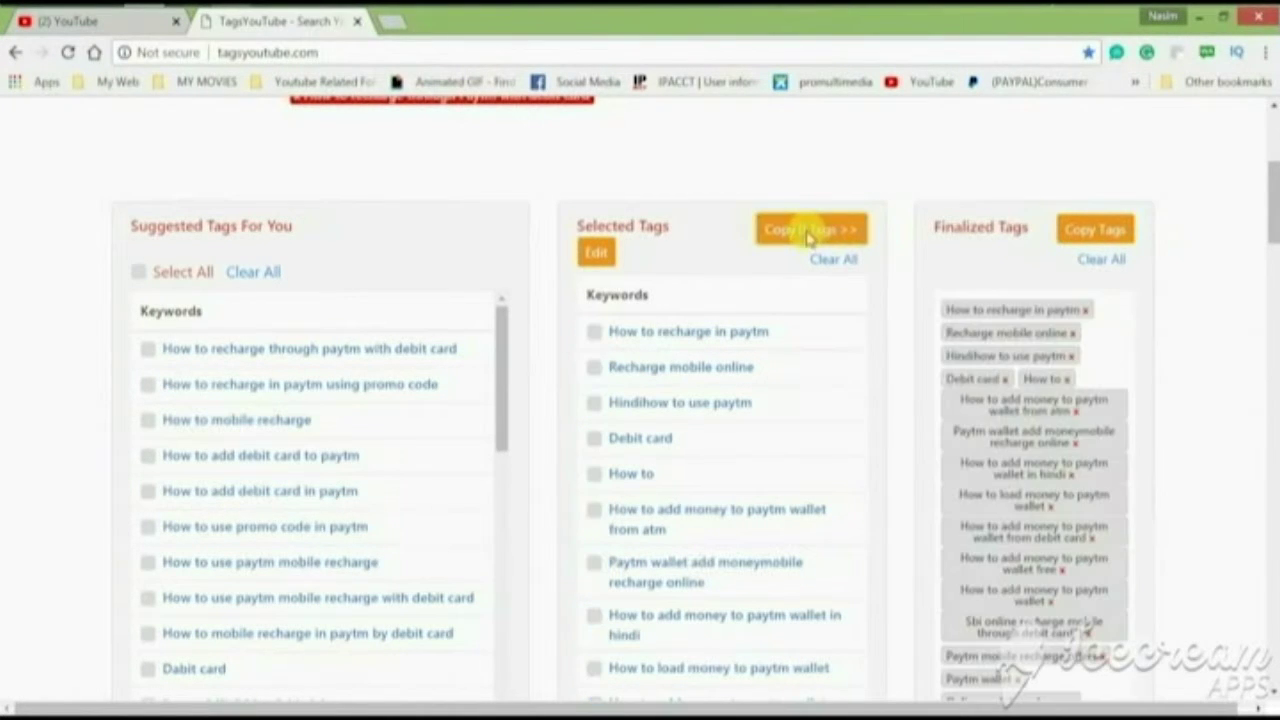
left_click_drag(1270, 222, 1250, 203)
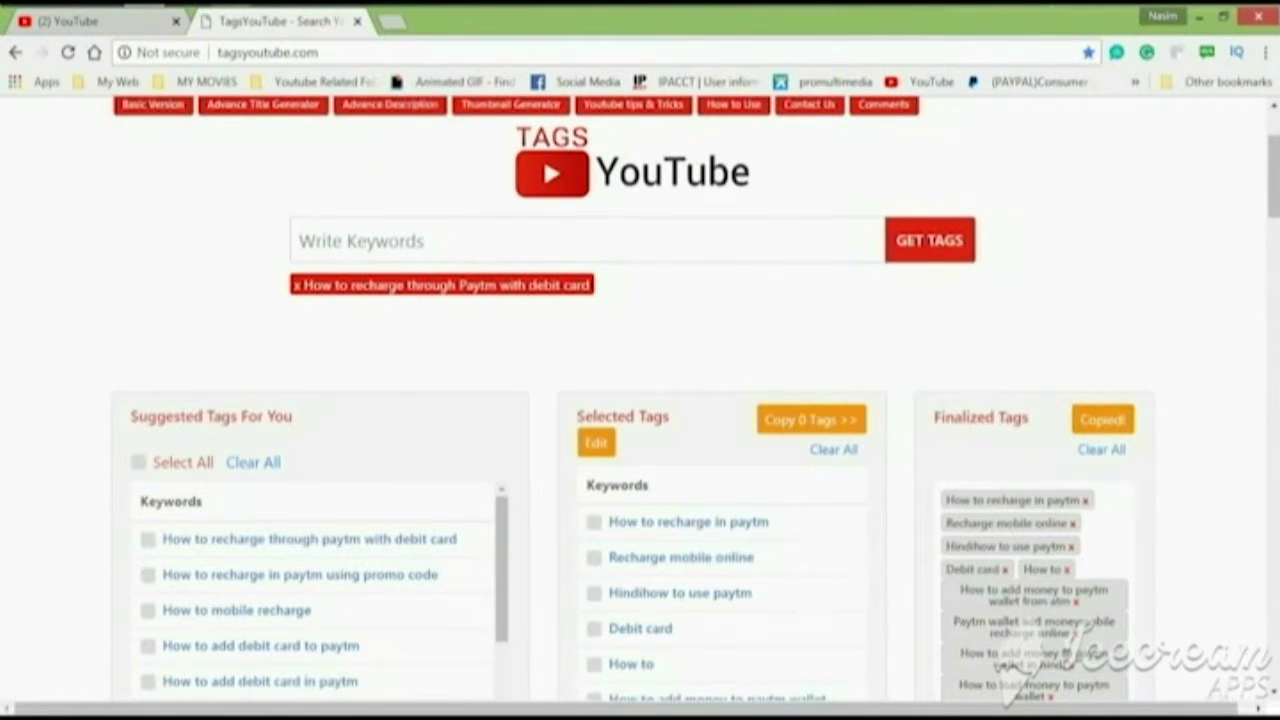
- Return to the video's edit page in YouTube at its tags field
left_click(105, 24)
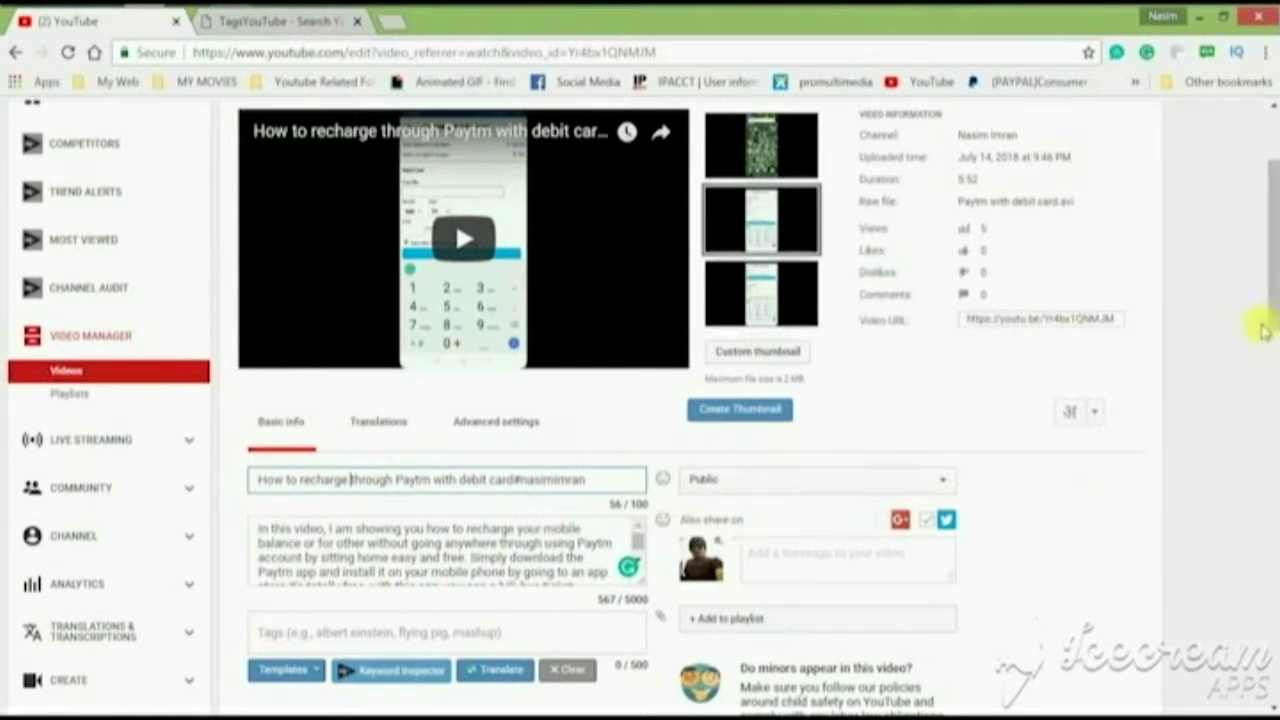
scroll(1276, 300, "down", 3)
left_click(350, 424)
right_click(350, 424)
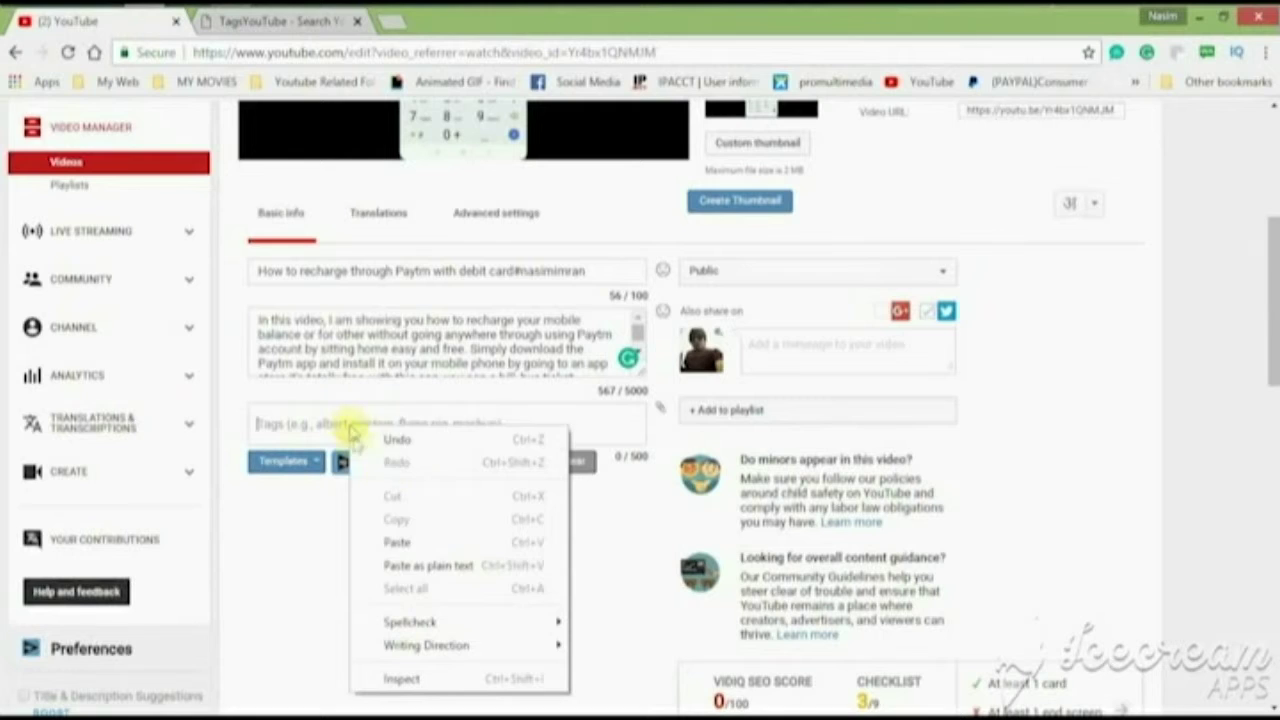
left_click(264, 549)
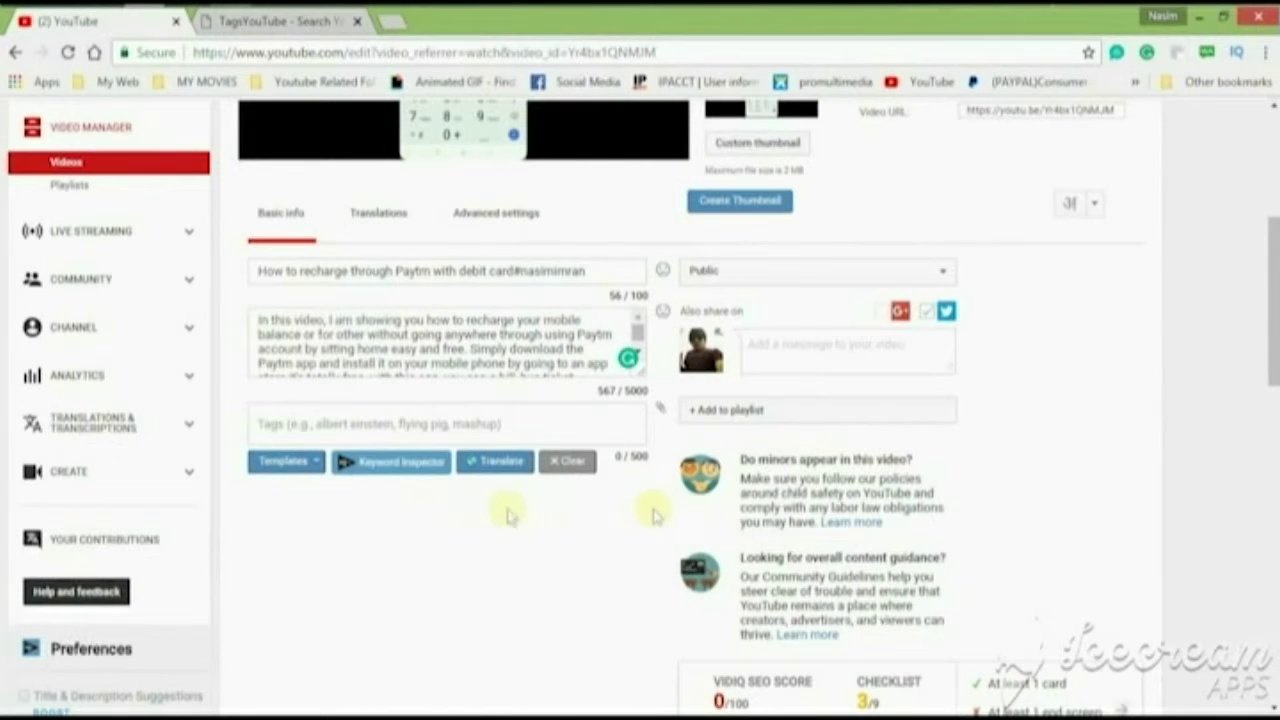
- Delete the existing unnamed tag template from the video's tag templates and confirm the deletion
left_click(285, 464)
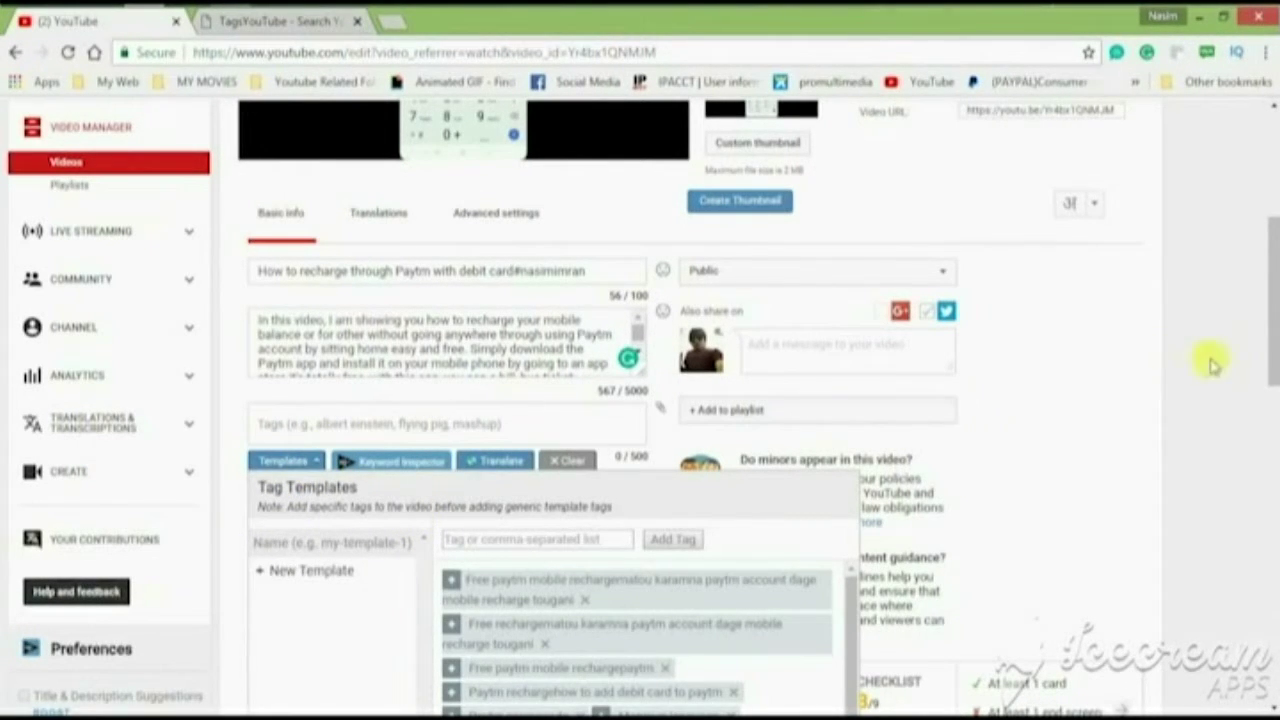
scroll(1262, 352, "down", 3)
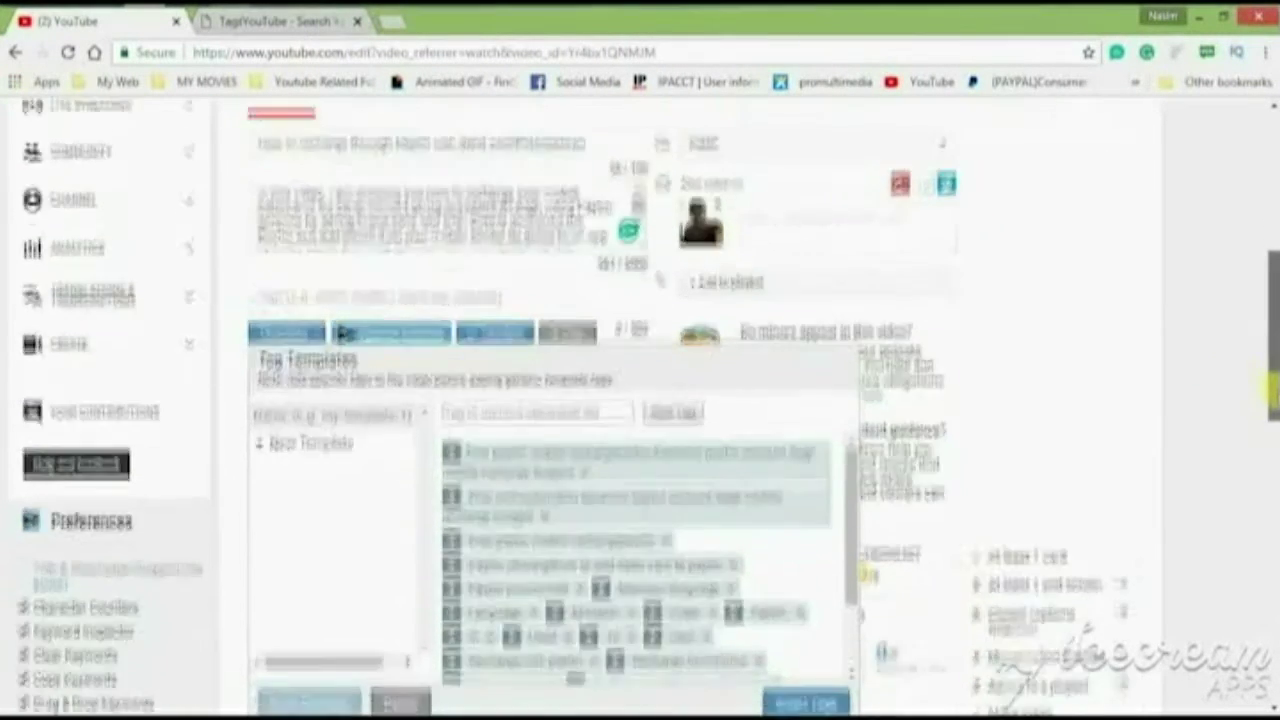
left_click(400, 670)
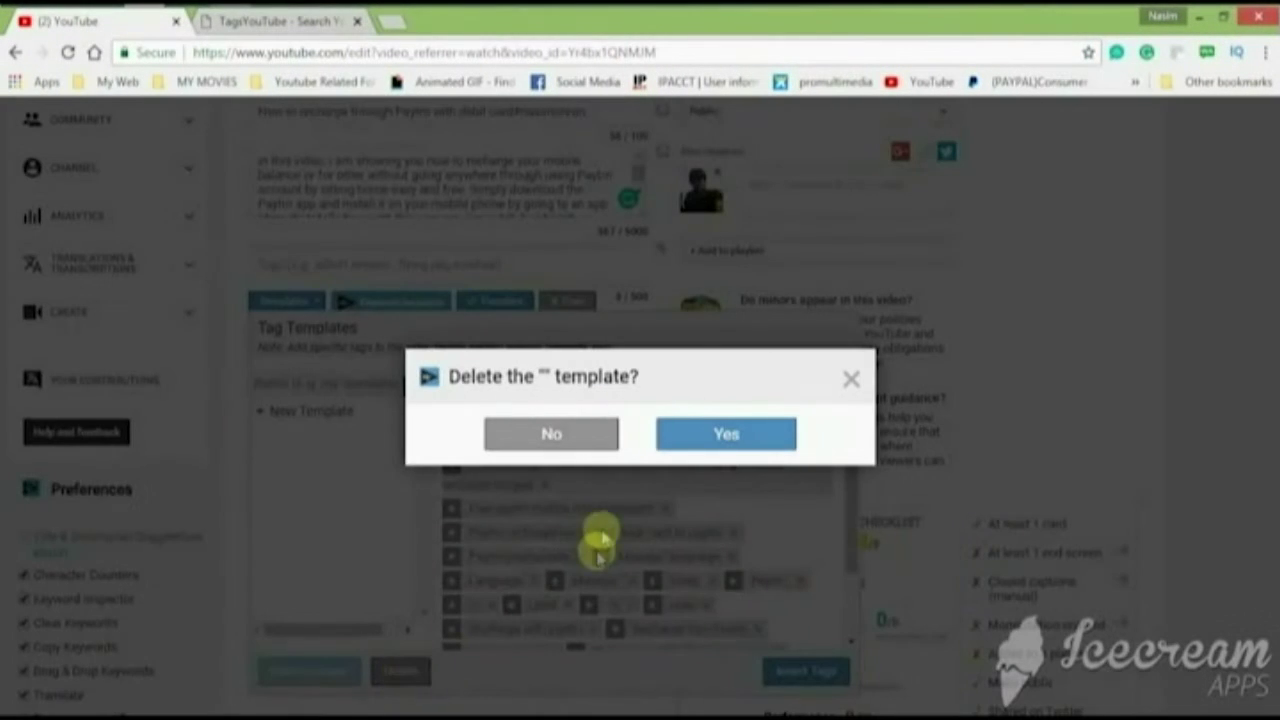
left_click(749, 433)
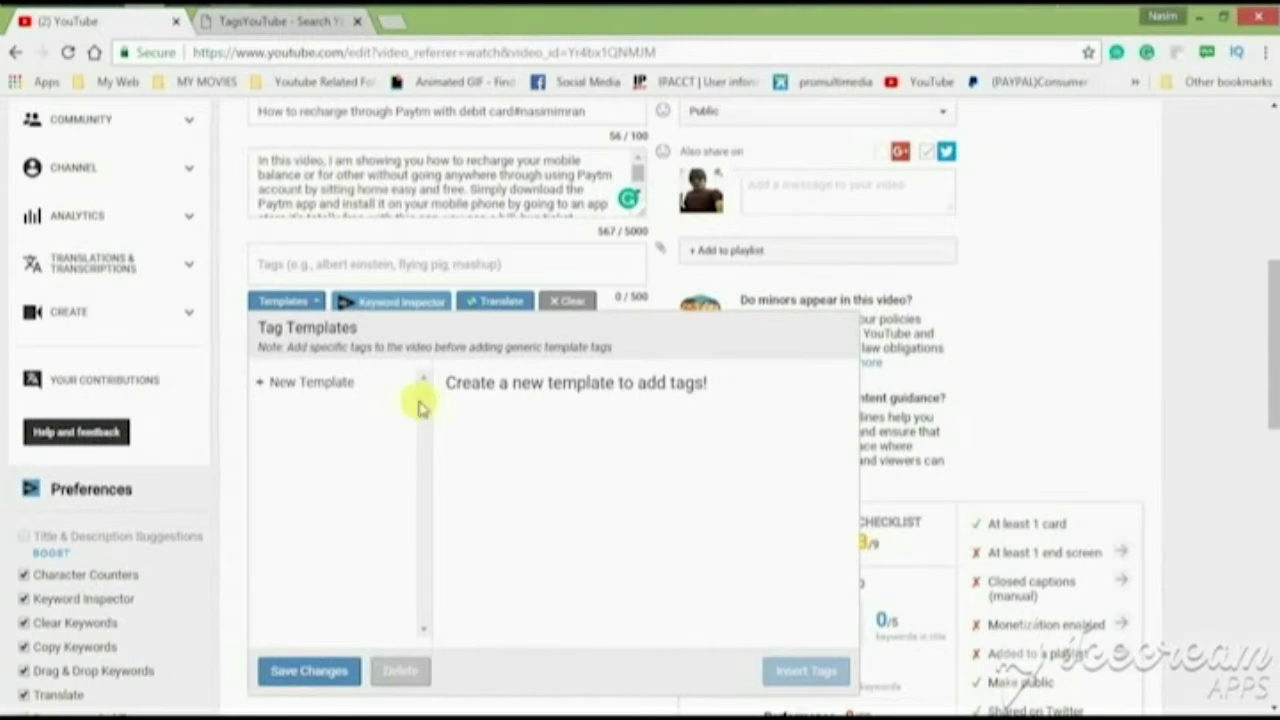
- Start a new tag template and add the copied finalized tag list to it
right_click(534, 374)
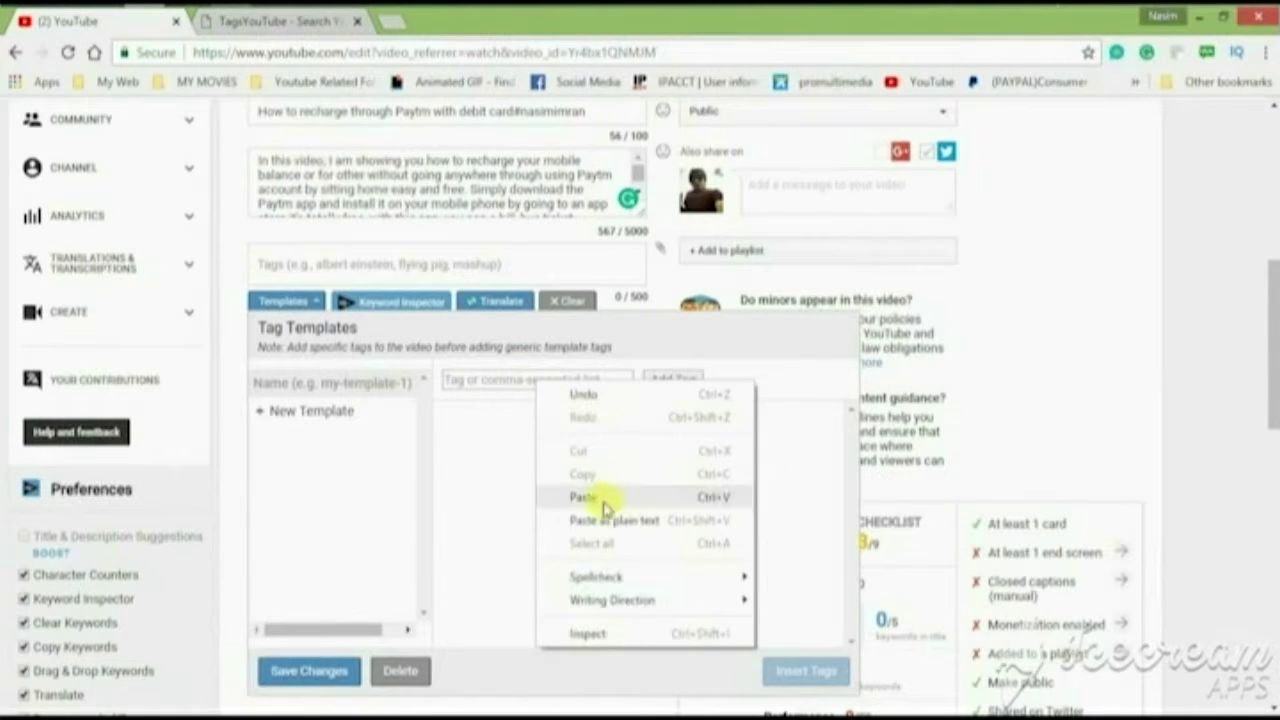
left_click(573, 492)
left_click(682, 380)
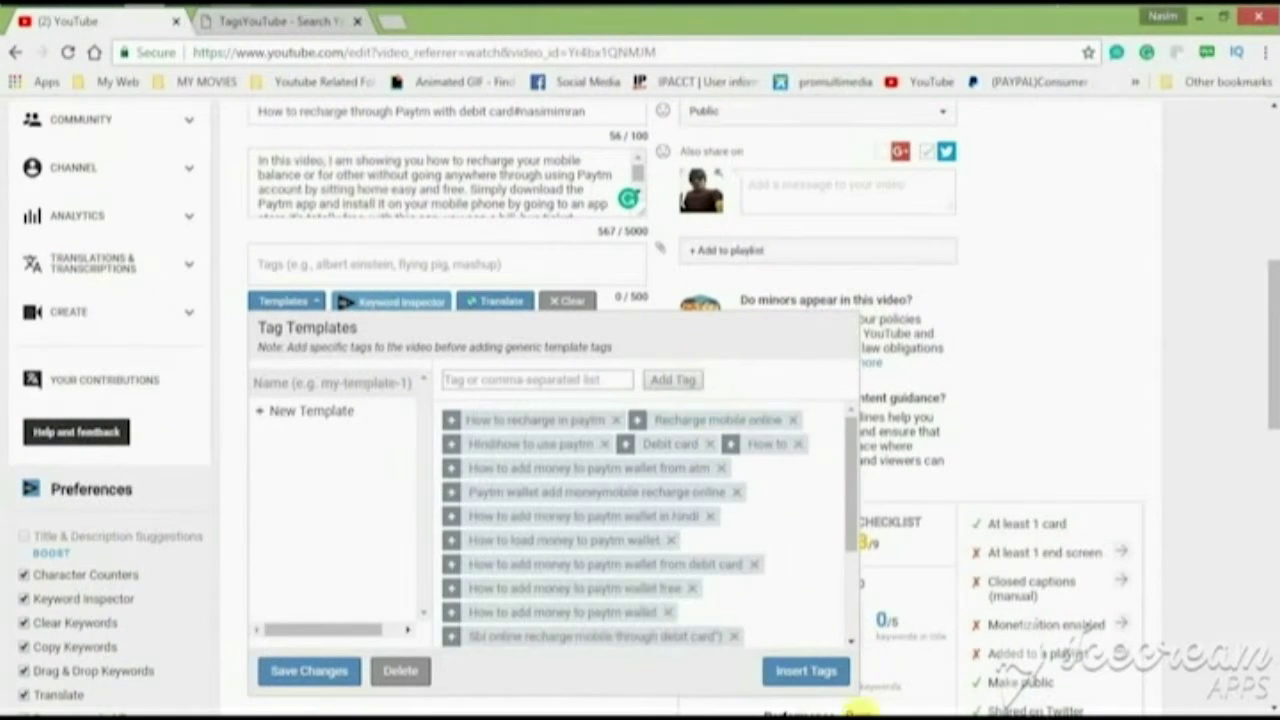
- Insert the template's tags into the video's tags field and save the video's changes
left_click(800, 672)
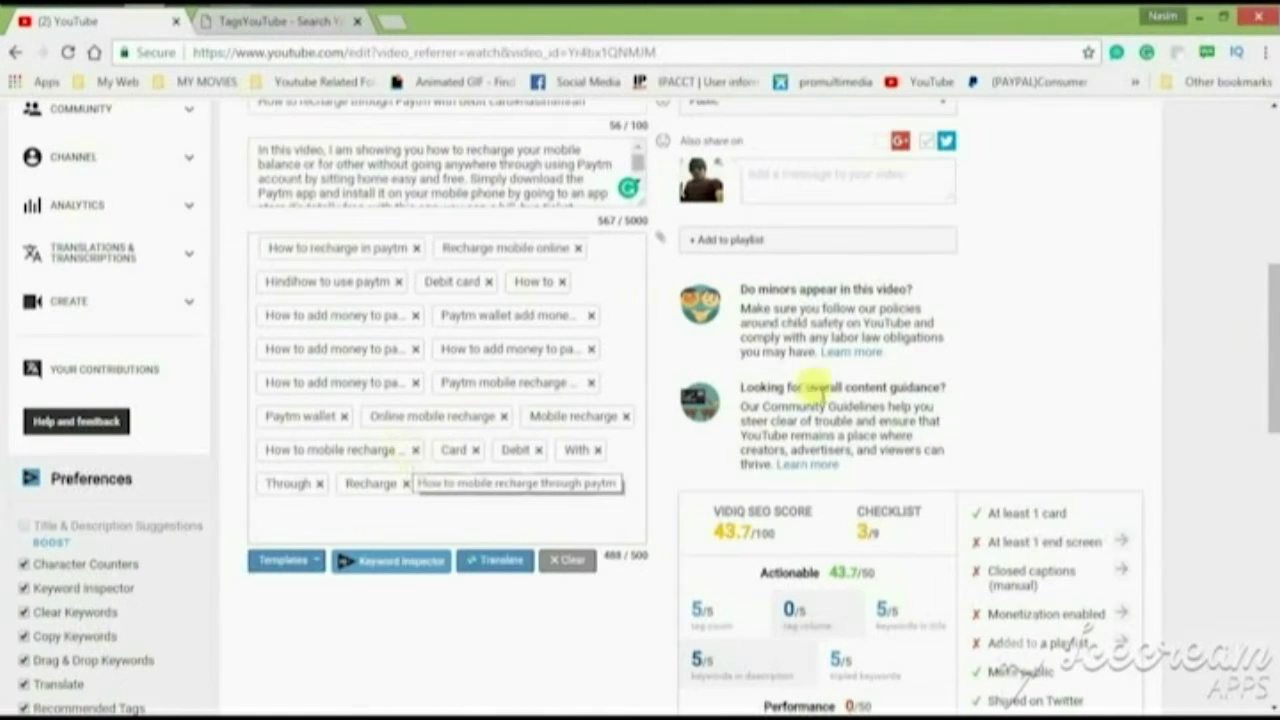
left_click_drag(1273, 298, 1272, 120)
left_click(1080, 244)
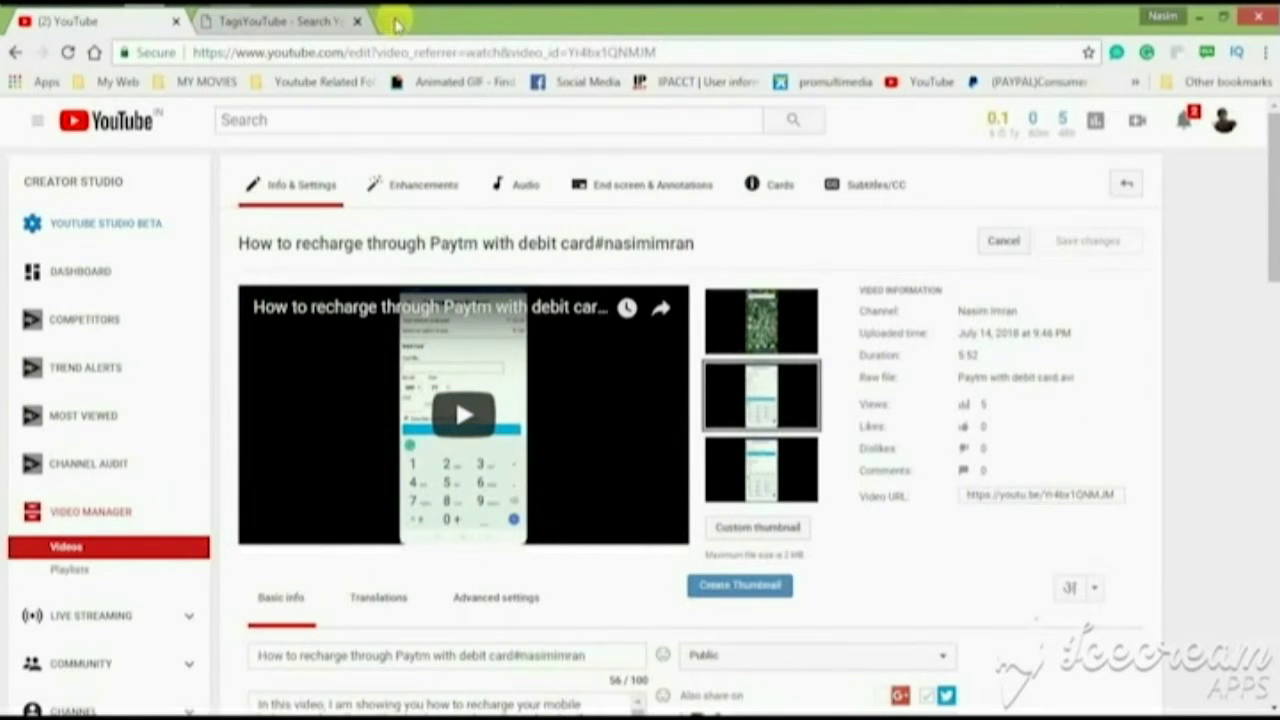
- Open a new browser tab and copy the phrase "How to recharge through Paytm with debit card" from the video's title heading
left_click(395, 22)
left_click(109, 30)
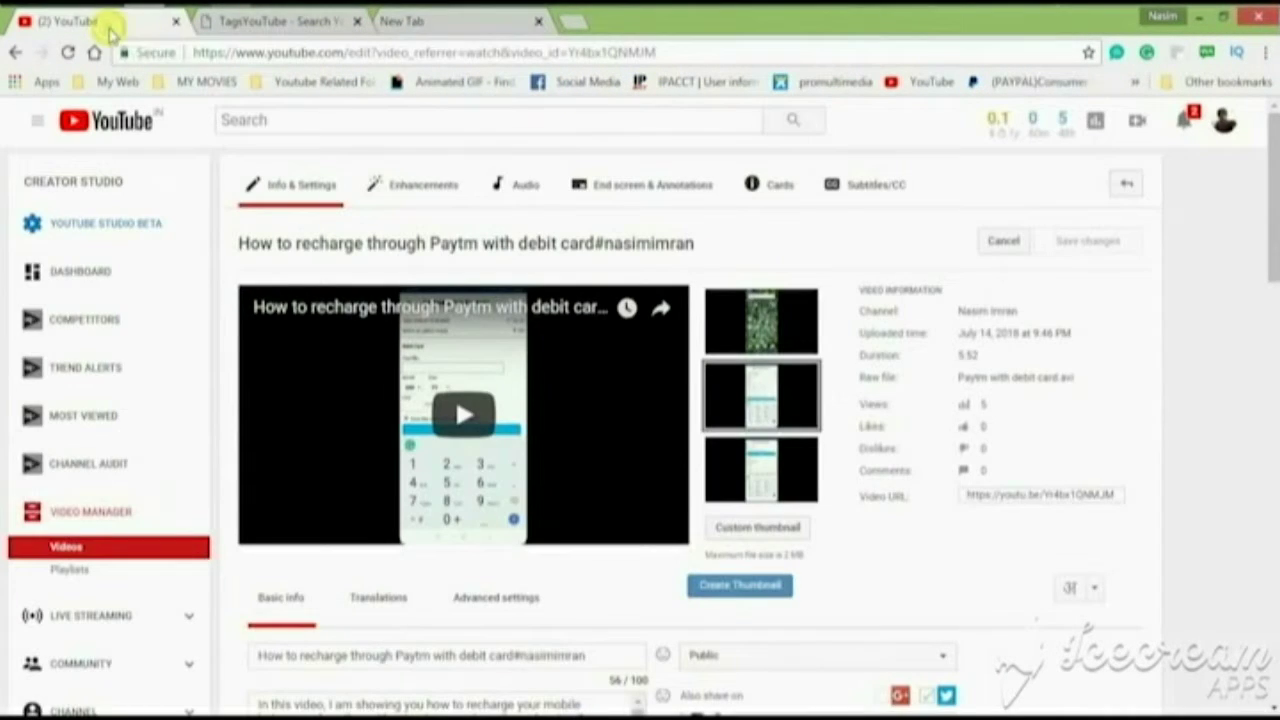
left_click_drag(236, 248, 592, 264)
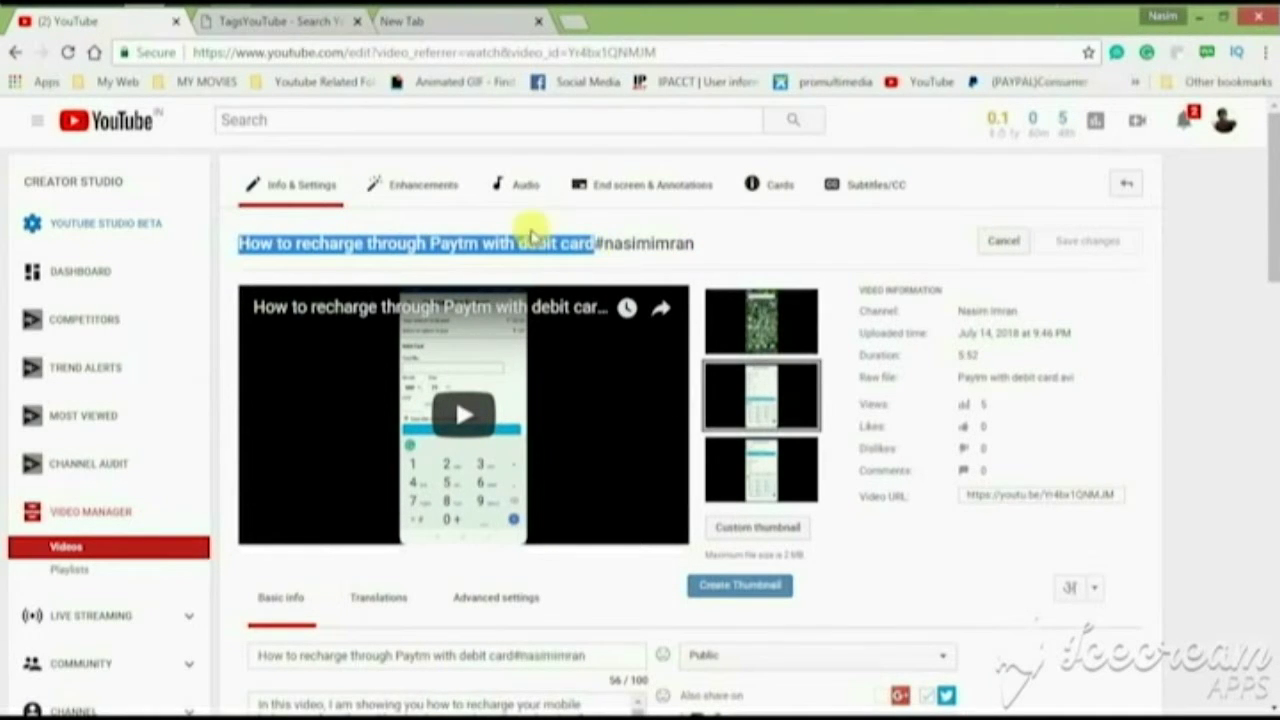
right_click(536, 244)
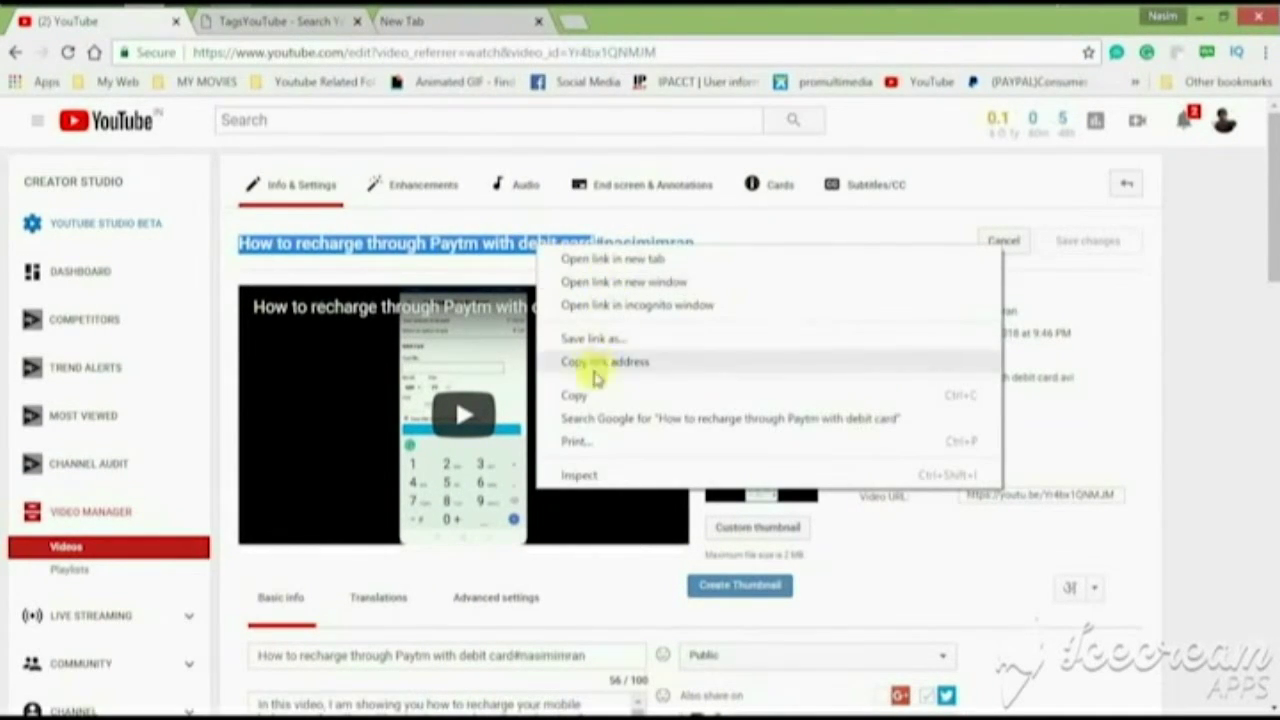
left_click(574, 396)
- Open YouTube in the new tab and search for "How to recharge through Paytm with debit card"
left_click(463, 27)
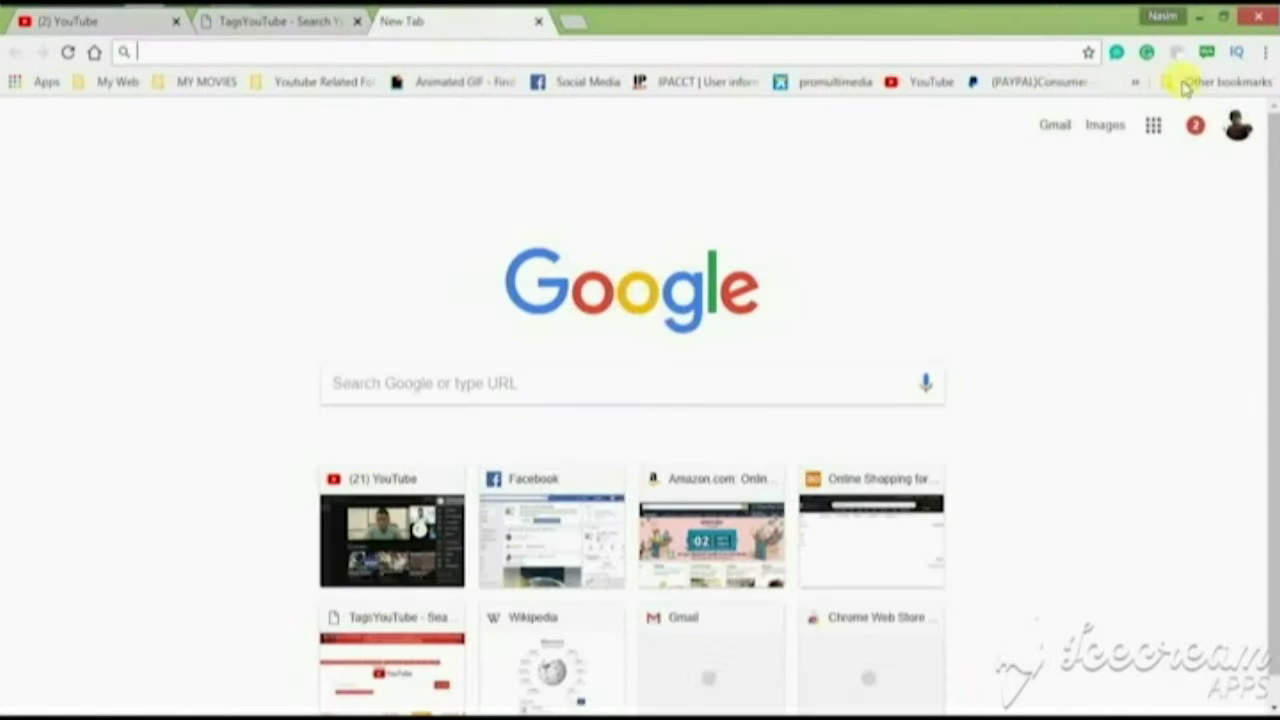
left_click(918, 84)
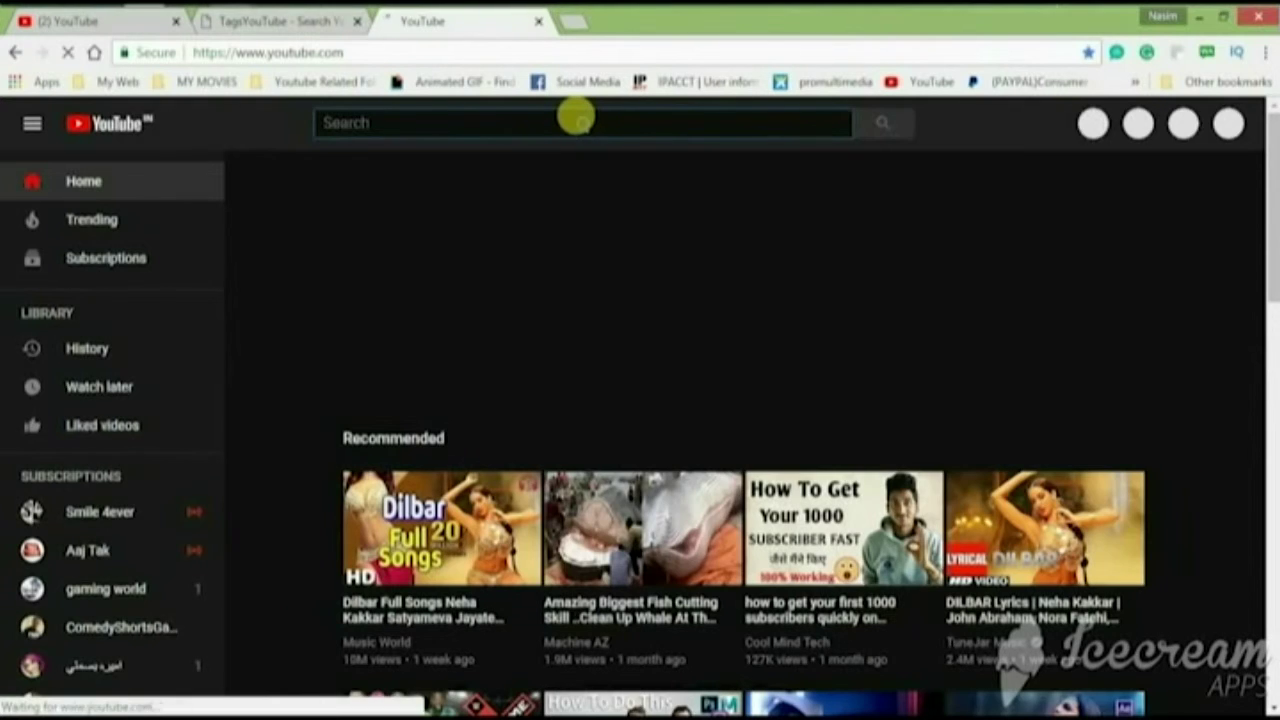
right_click(580, 118)
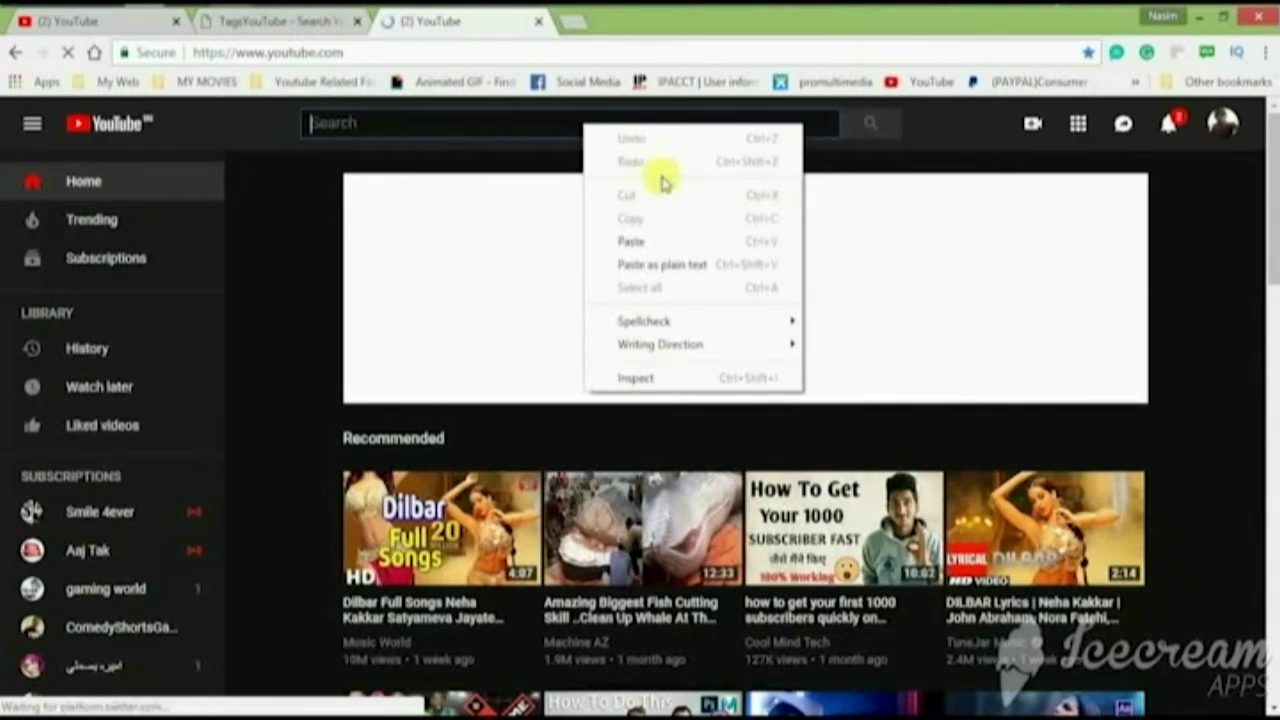
left_click(631, 241)
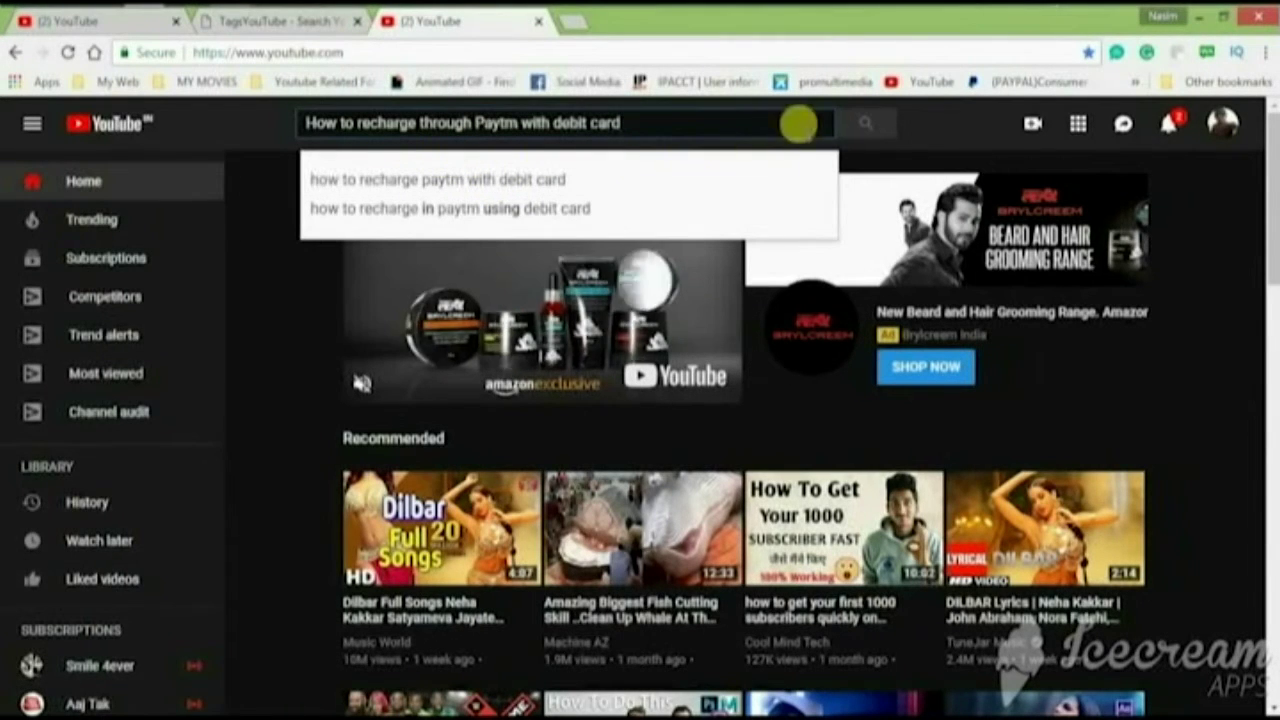
left_click(849, 127)
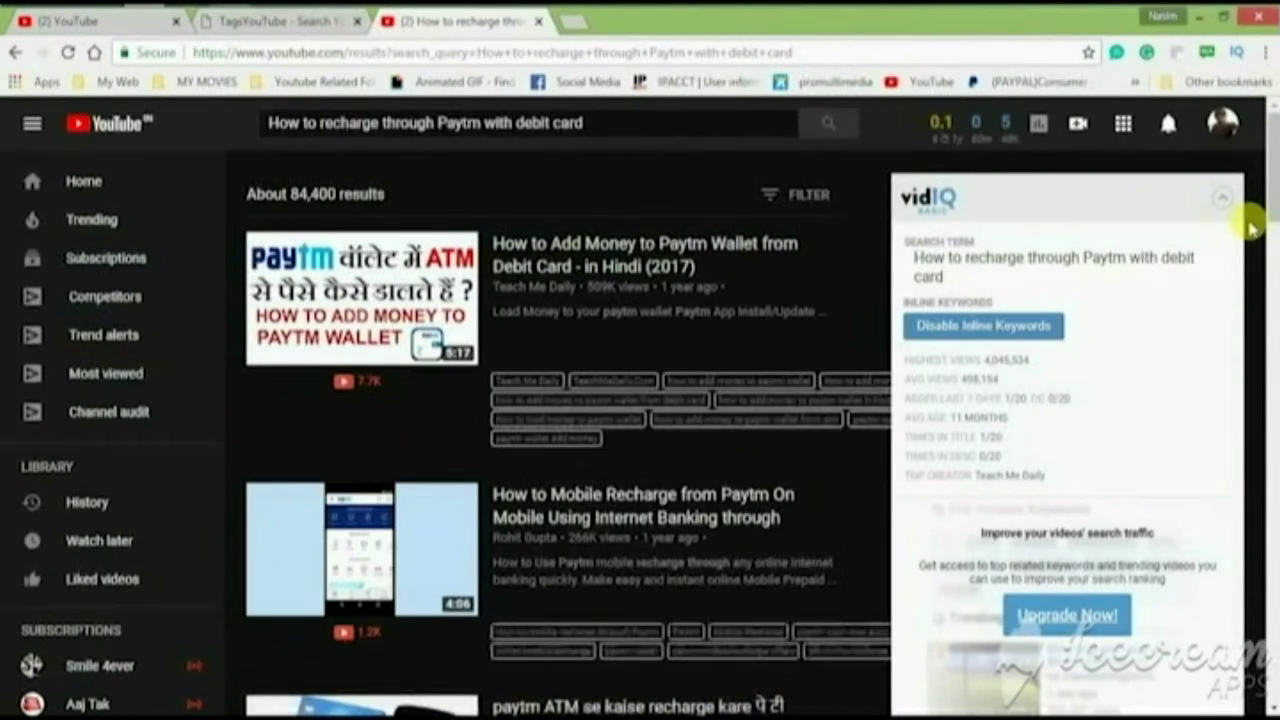
- Examine the search results for the edited video's ranking and compare it with the competing Paytm recharge videos
scroll(1275, 175, "down", 6)
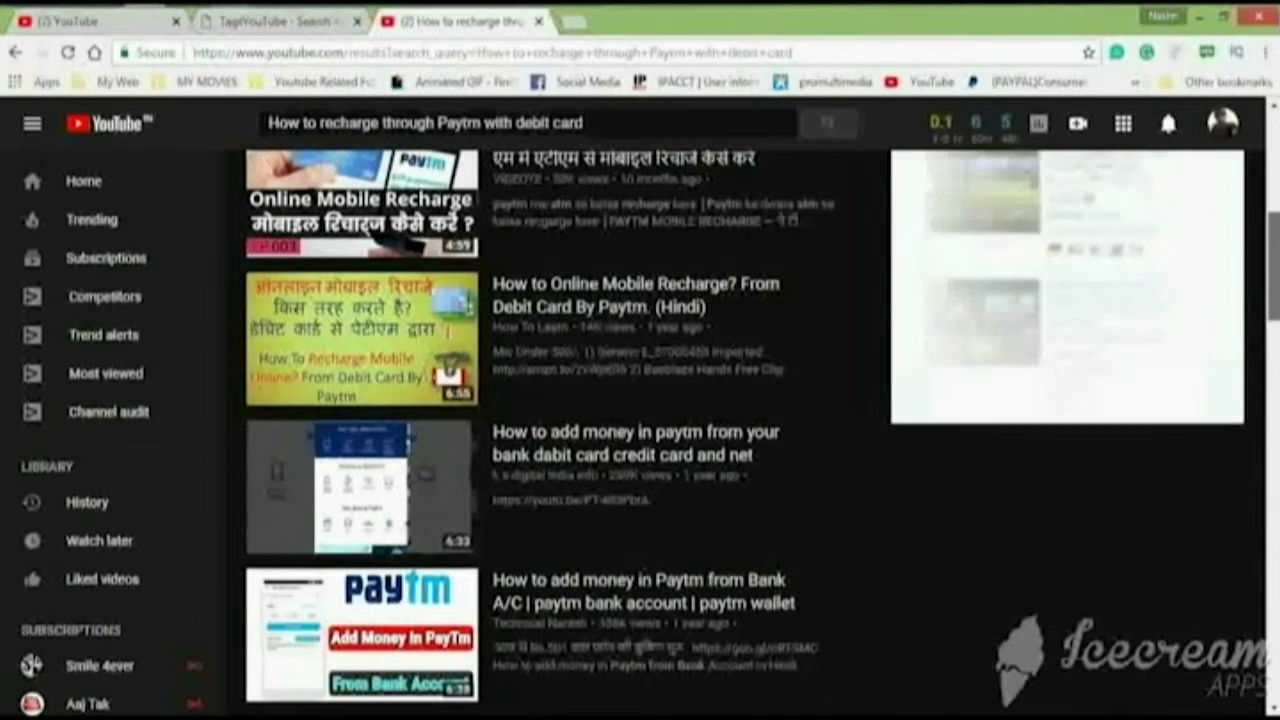
scroll(640, 430, "down", 4)
scroll(650, 340, "down", 3)
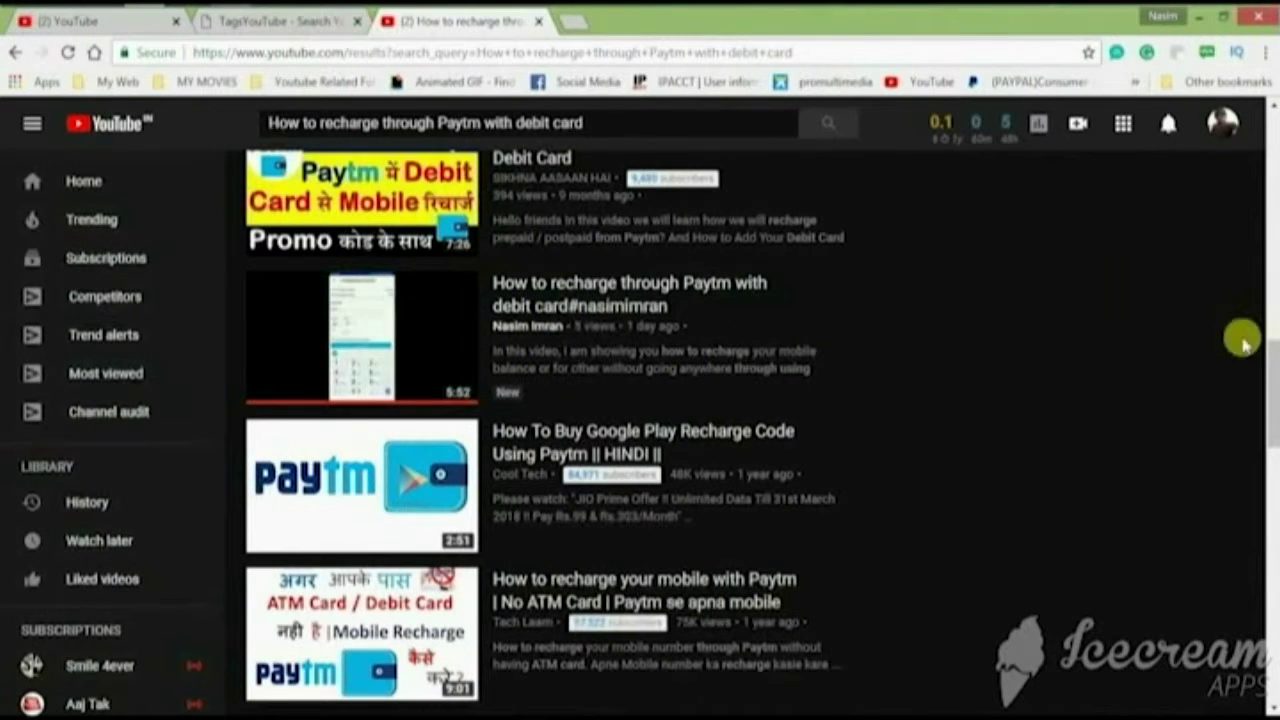
left_click_drag(1270, 378, 1266, 160)
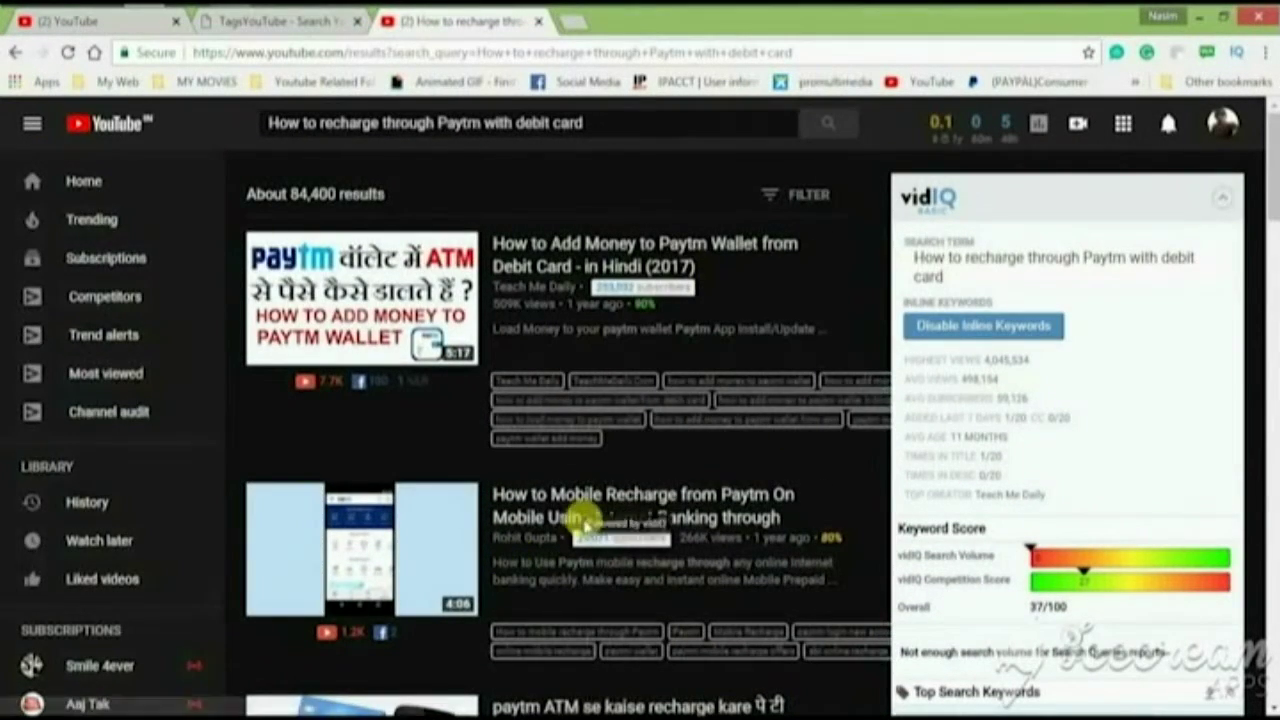
scroll(586, 509, "down", 10)
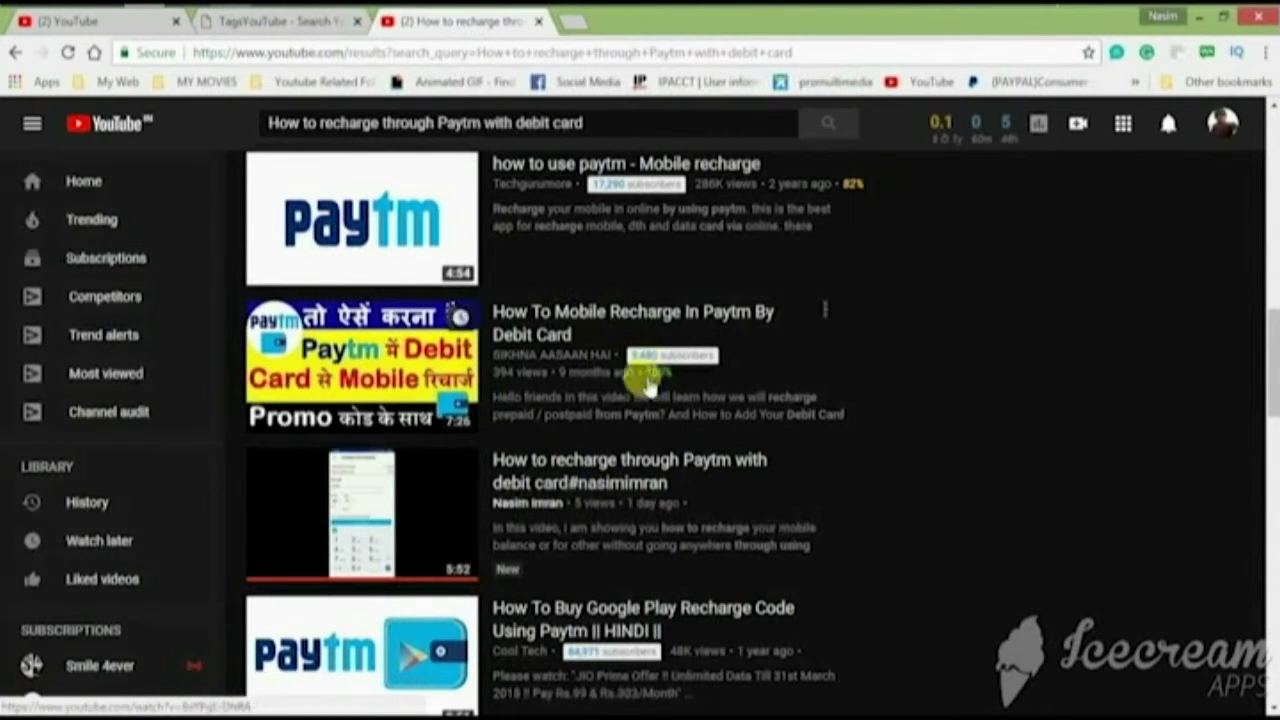
mouse_move(650, 372)
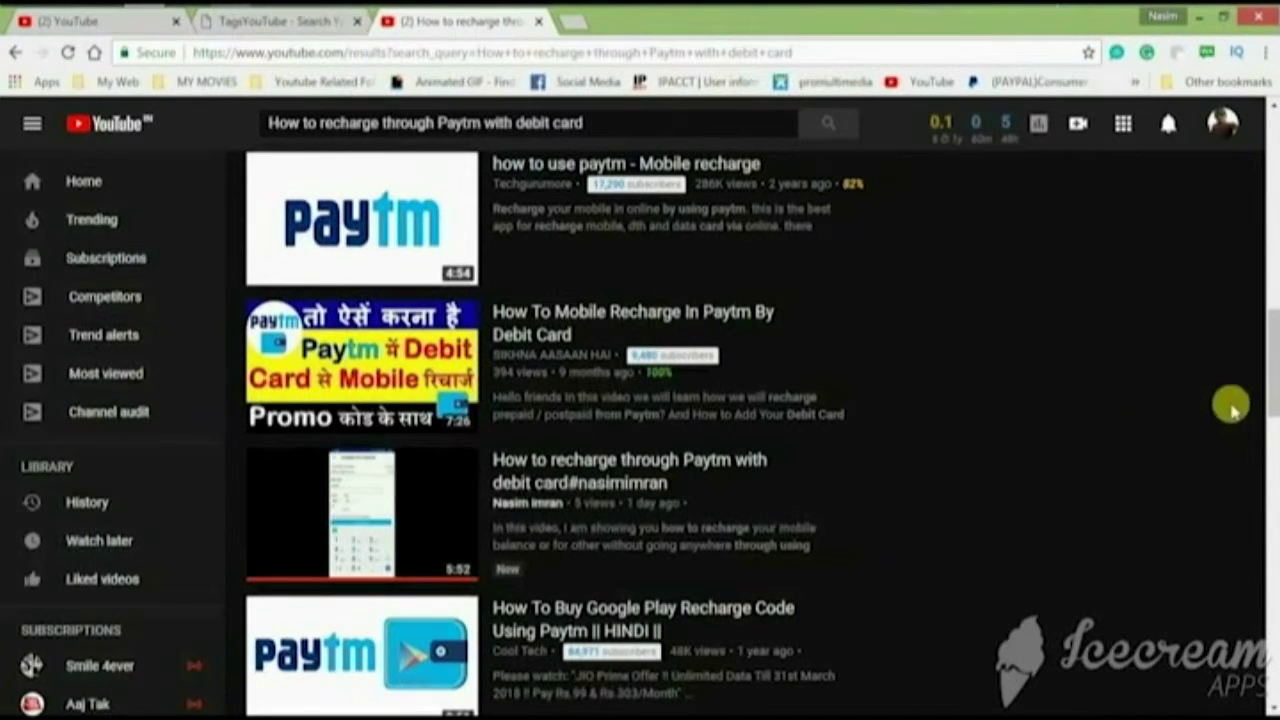
left_click_drag(1275, 386, 1273, 180)
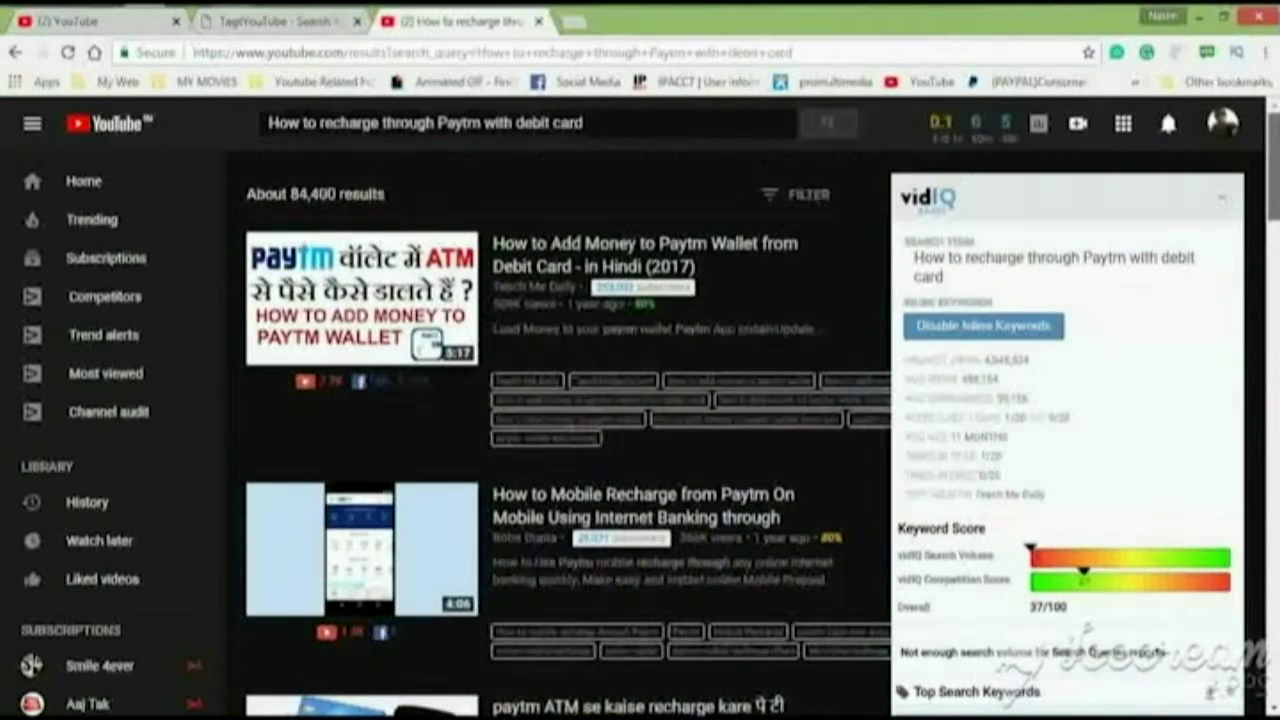